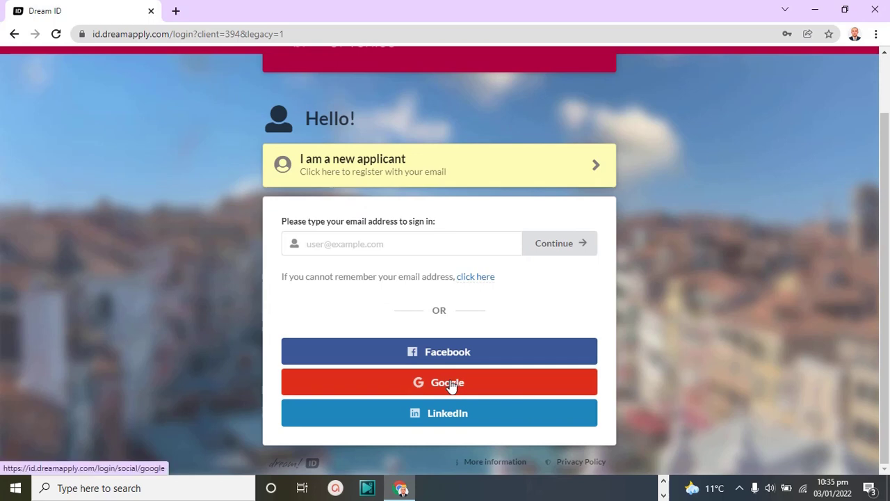
Sign in to the DreamApply portal with Google and continue to the Find programmes page
click(451, 386)
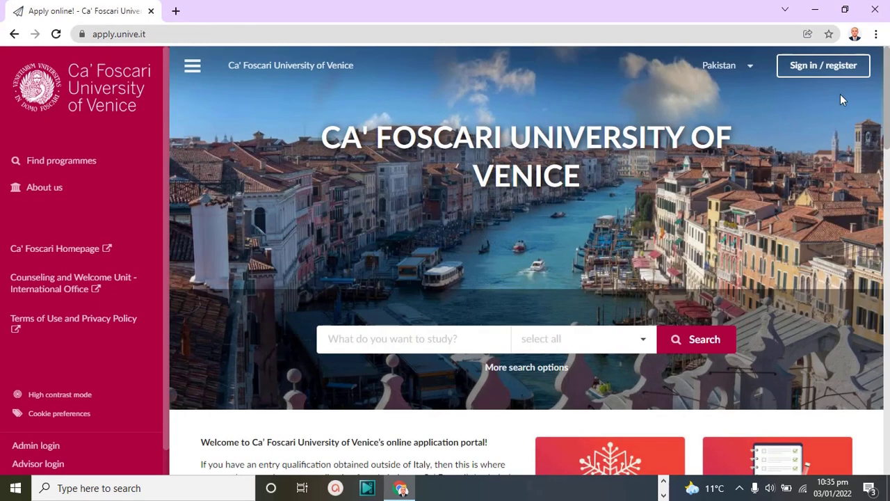
click(832, 77)
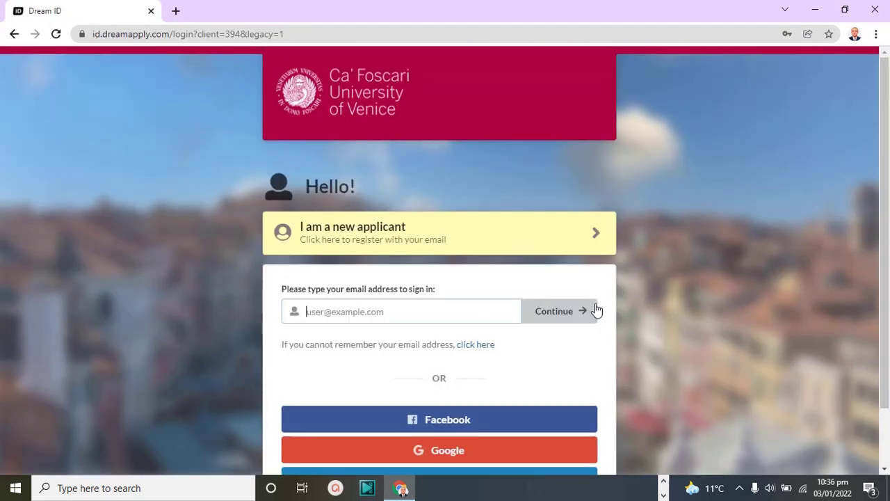
click(461, 459)
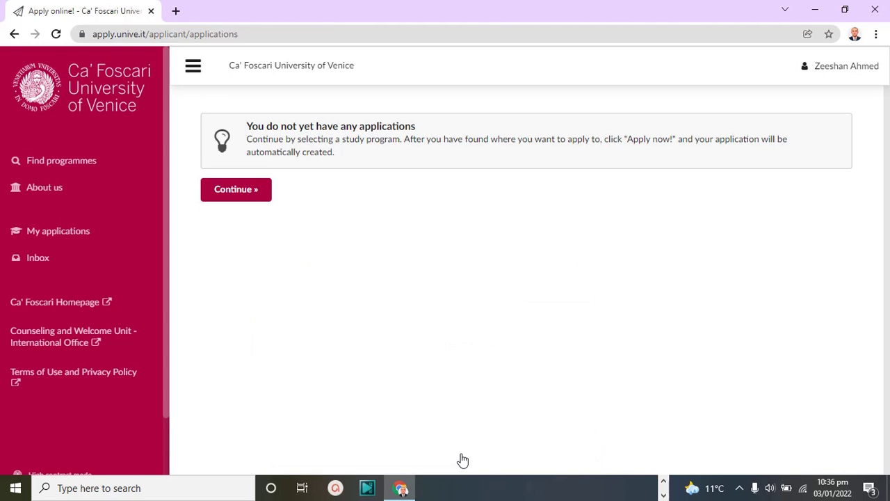
click(224, 194)
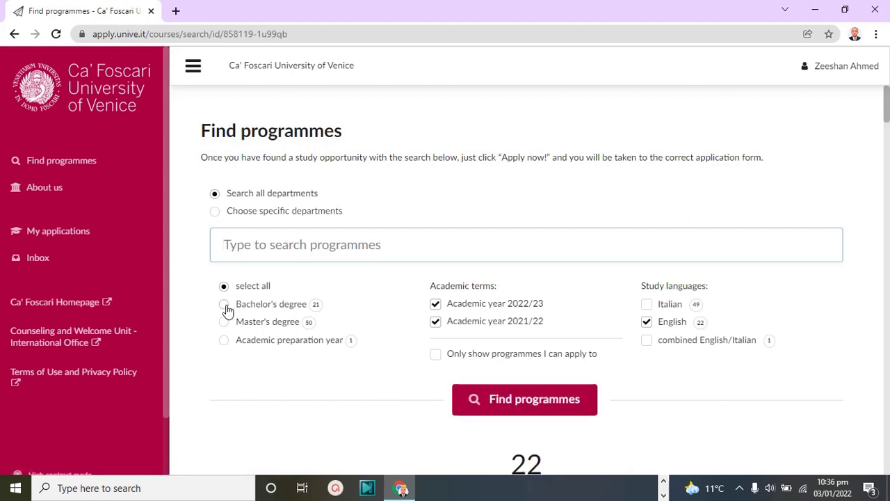
Search Bachelor's programmes excluding 2021/22 and start an Economics and Business application
click(224, 305)
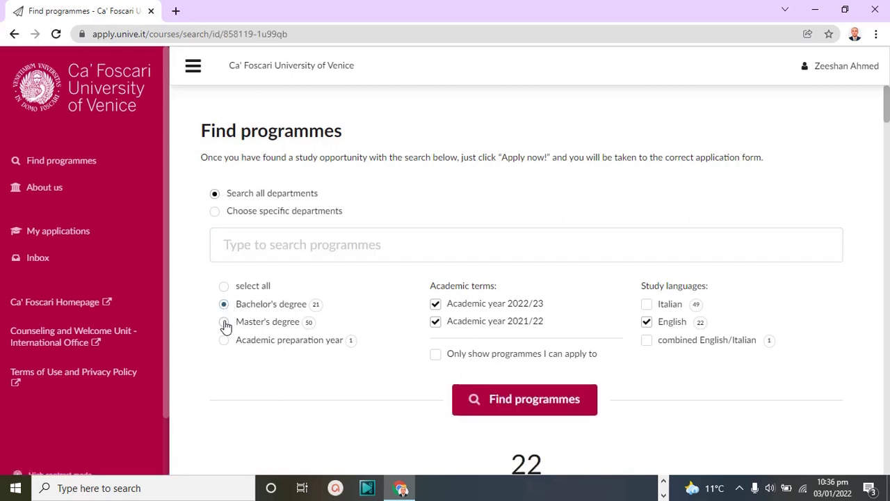
click(223, 323)
click(223, 304)
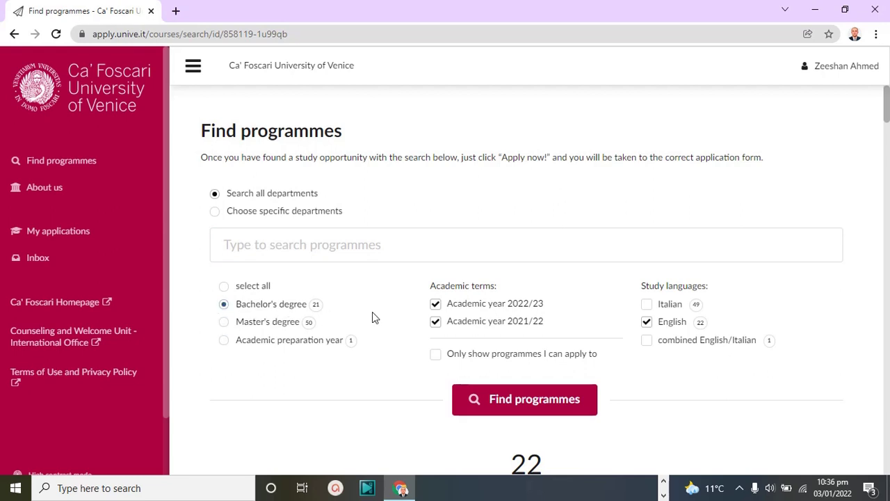
click(436, 323)
click(559, 397)
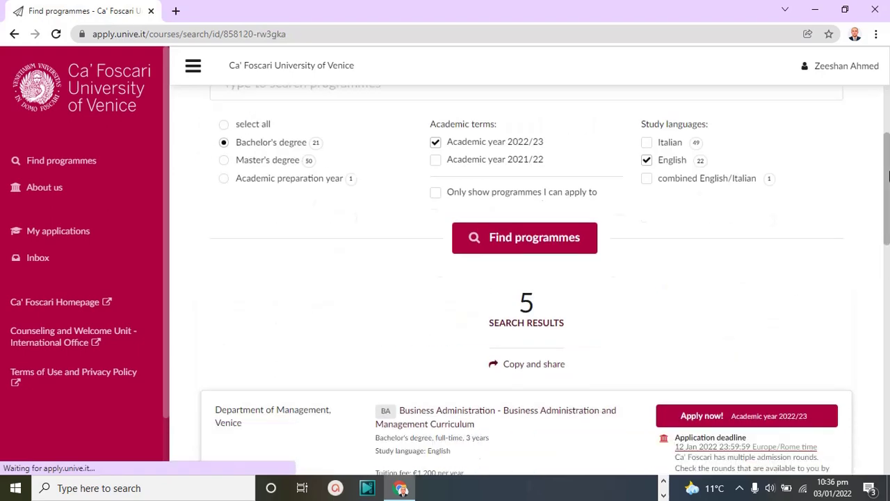
drag(885, 226, 888, 299)
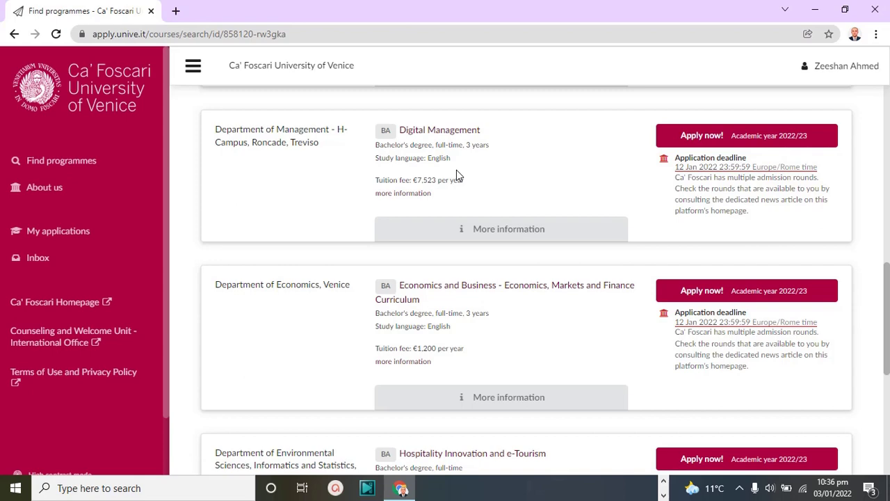
mouse_move(888, 282)
mouse_down()
mouse_move(888, 234)
mouse_move(889, 327)
mouse_move(888, 274)
mouse_up()
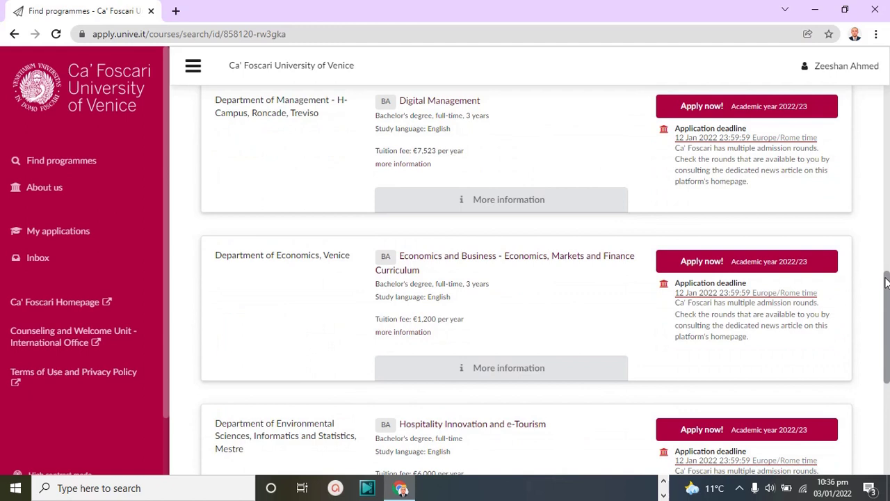
click(724, 265)
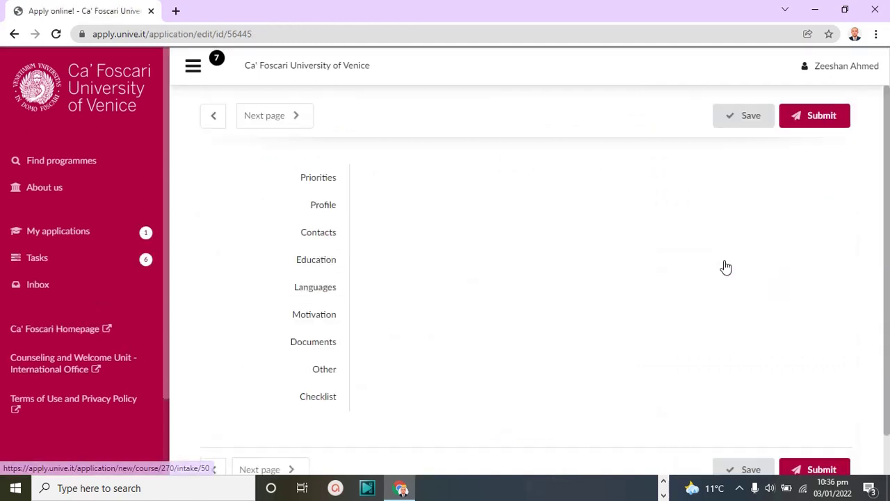
Add Business Administration as a second programme choice
scroll(888, 232, down, 2)
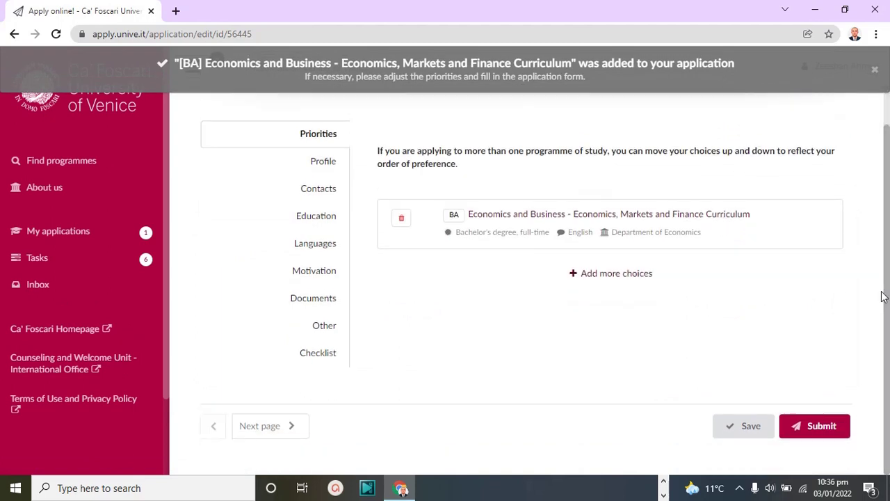
click(623, 279)
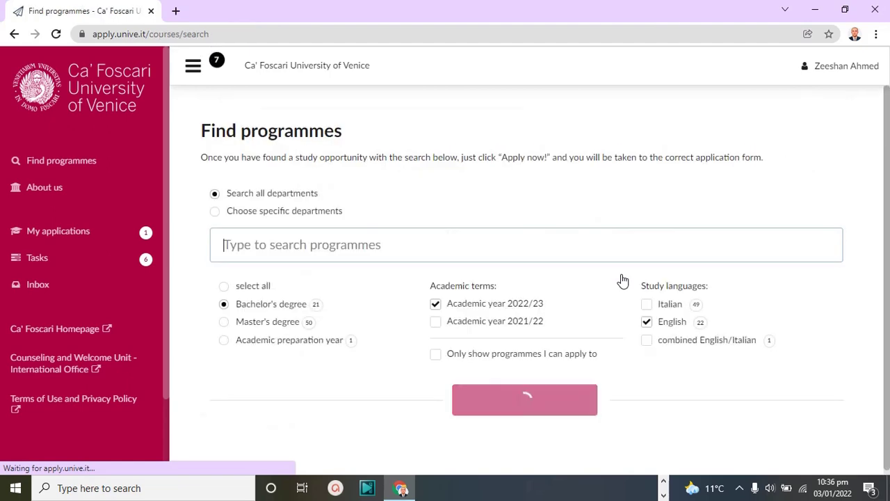
scroll(887, 298, down, 5)
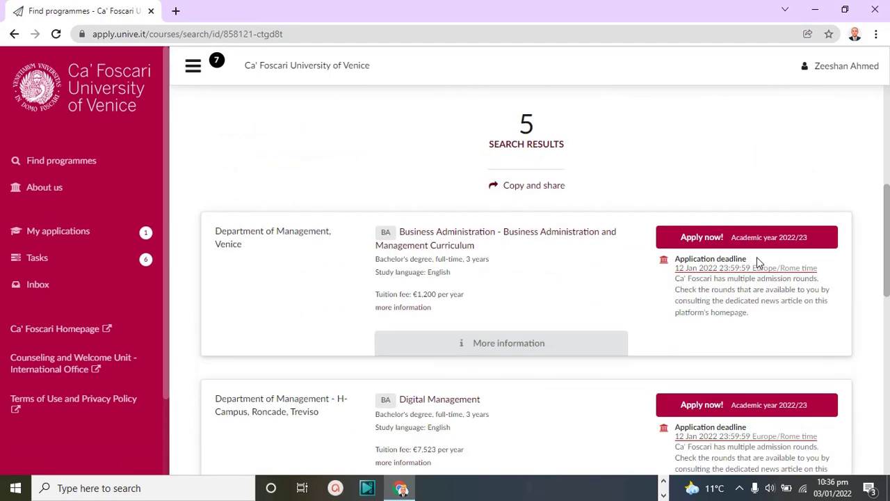
click(731, 242)
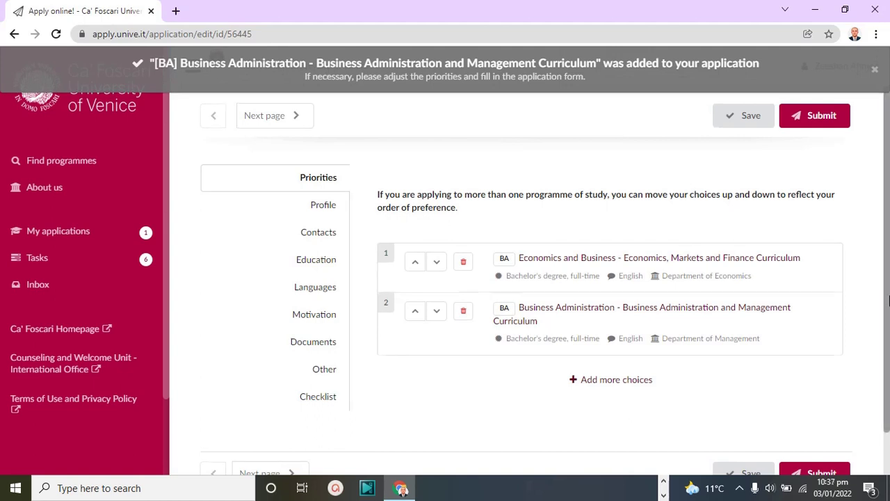
Add Philosophy, International and Economic Studies as third choice, save, and go to Profile
scroll(817, 367, down, 1)
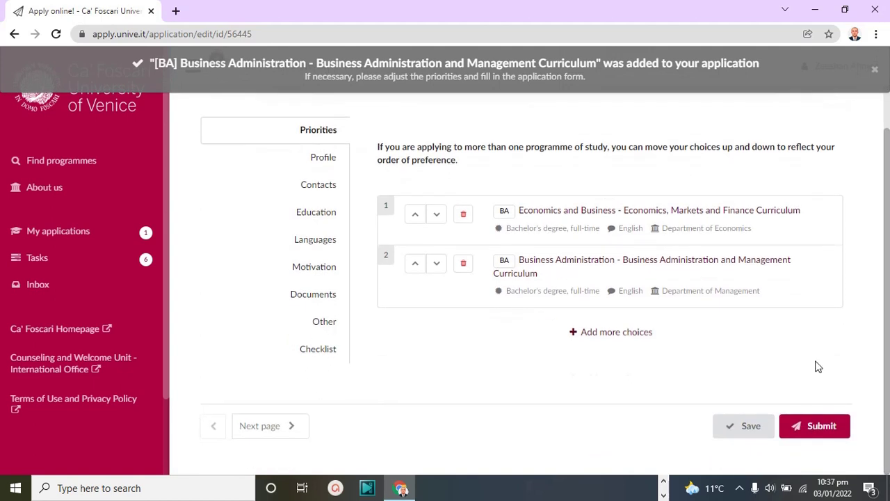
click(612, 333)
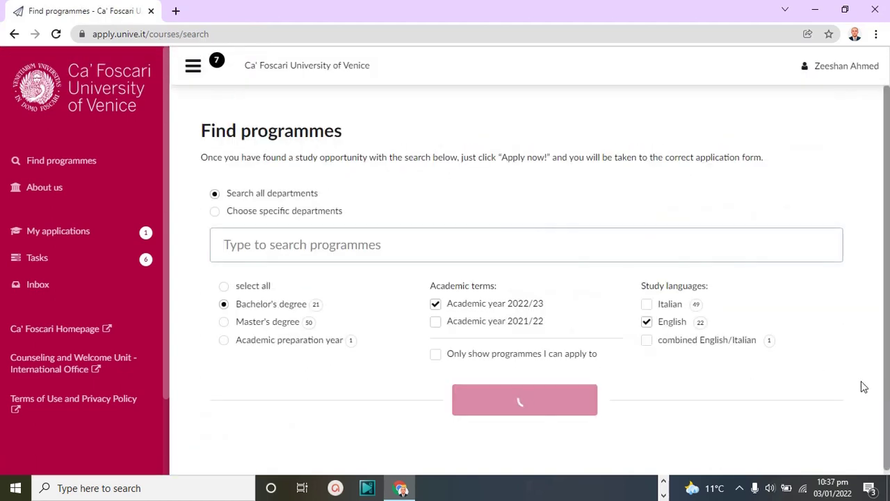
scroll(888, 429, down, 10)
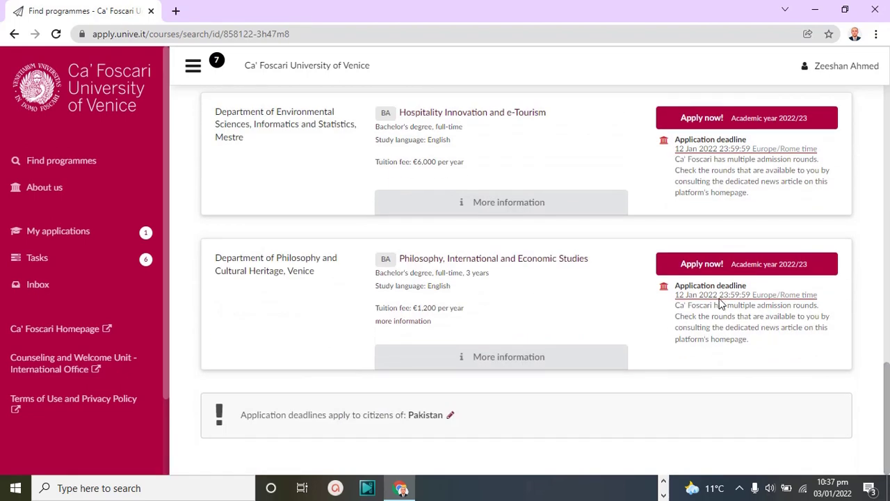
click(705, 268)
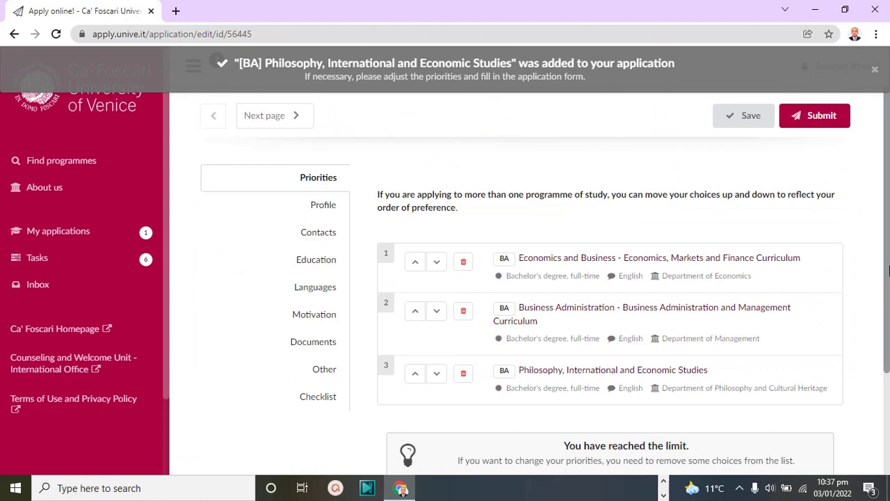
scroll(889, 270, down, 2)
click(756, 434)
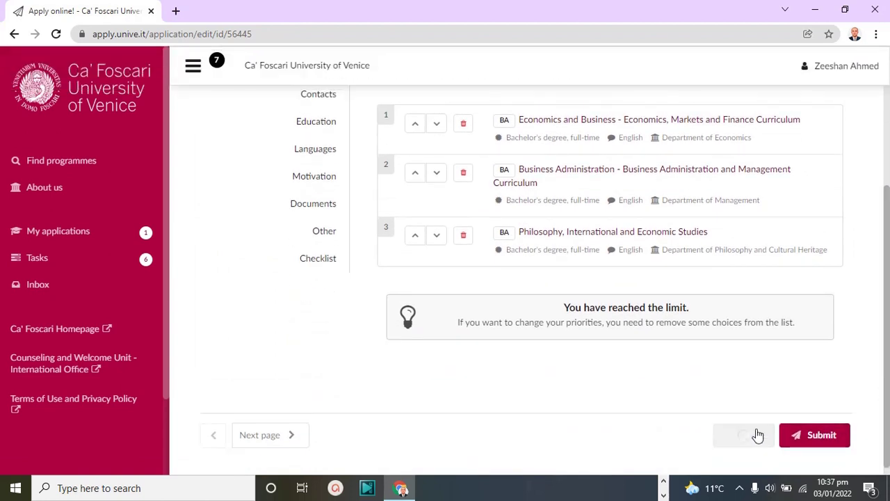
click(290, 435)
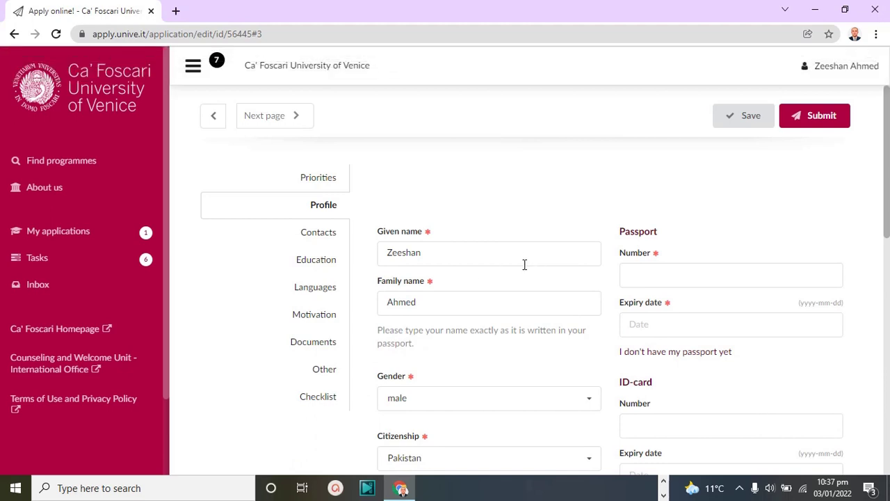
Enter the passport number and set its expiry date to 28 November 2029
click(638, 278)
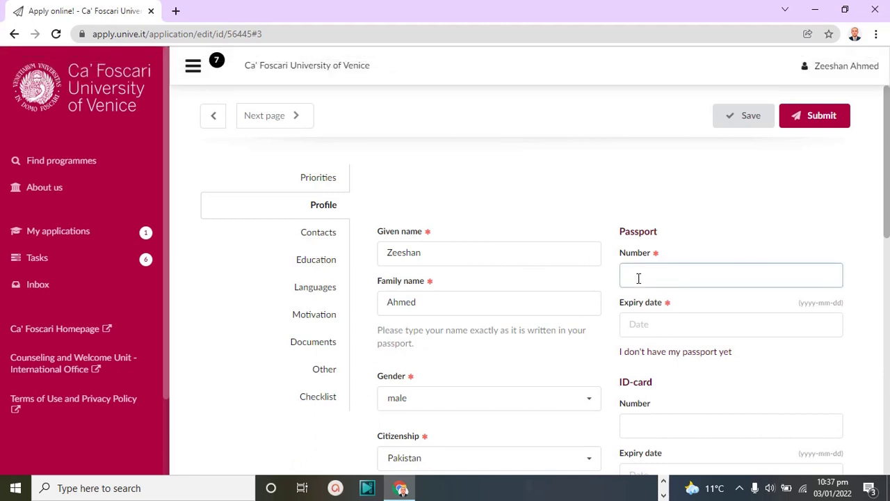
scroll(758, 285, down, 1)
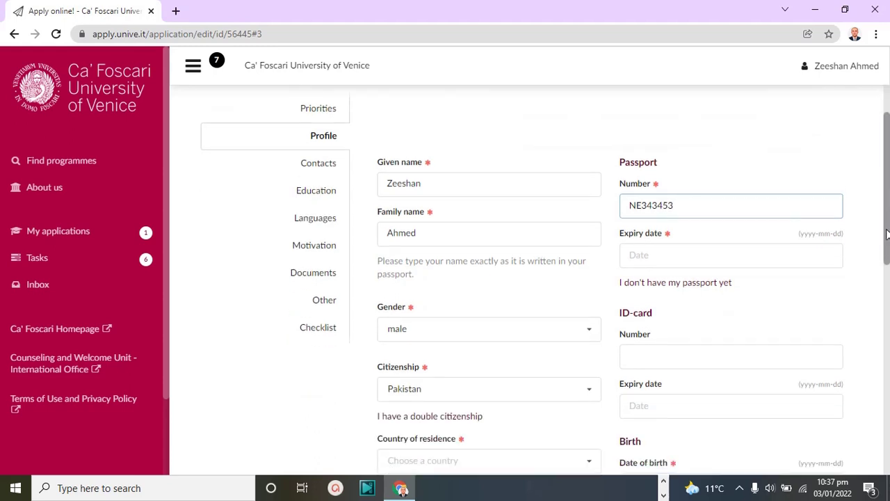
click(779, 241)
click(700, 202)
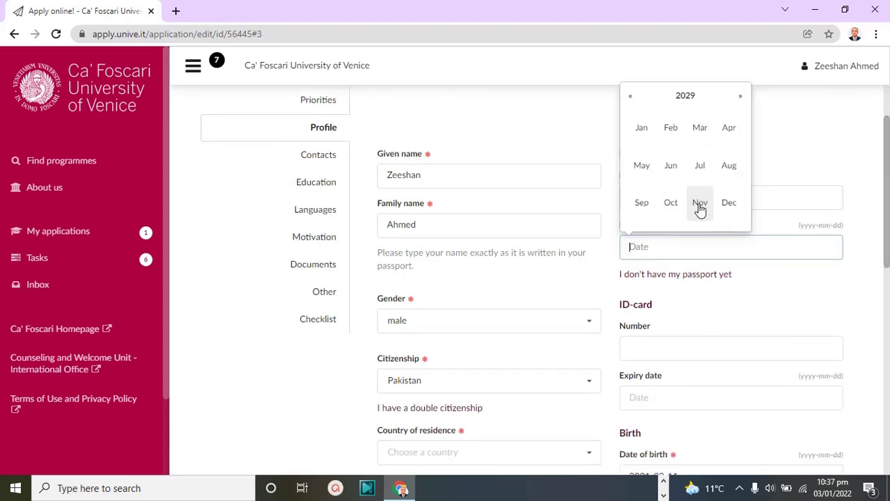
click(700, 202)
click(676, 198)
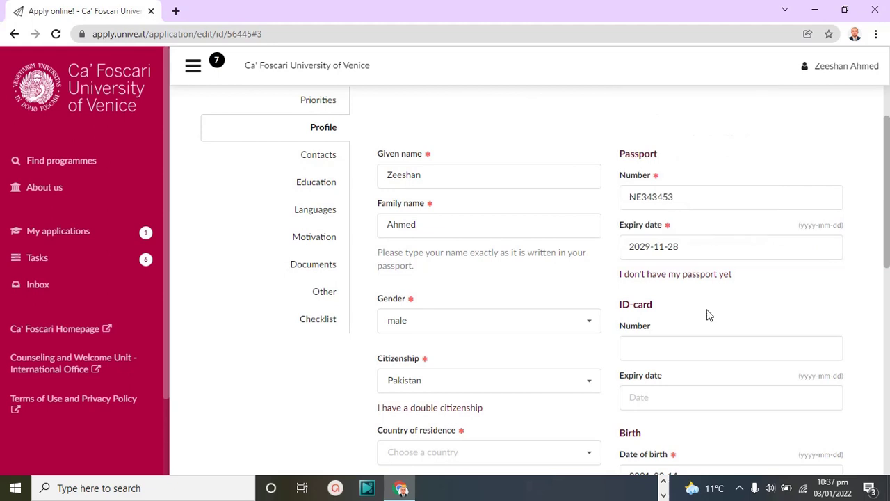
drag(886, 231, 887, 282)
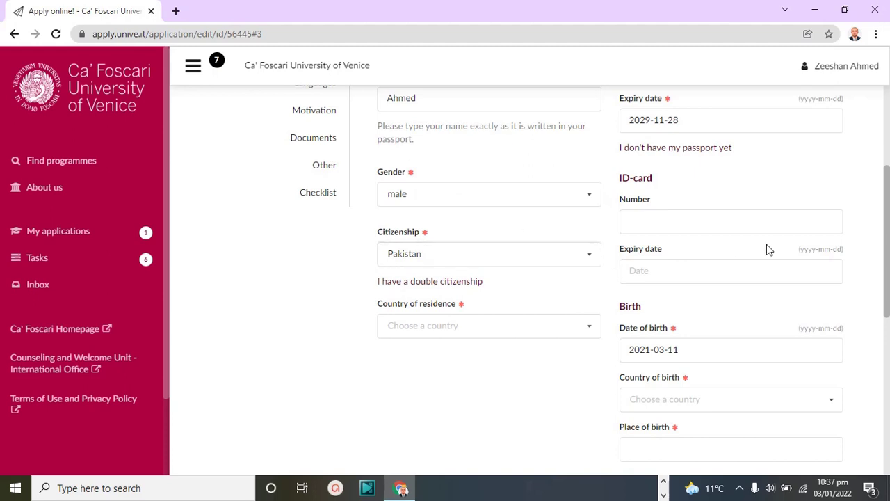
Set country of birth to Pakistan and place of birth to Hunza
scroll(887, 262, down, 3)
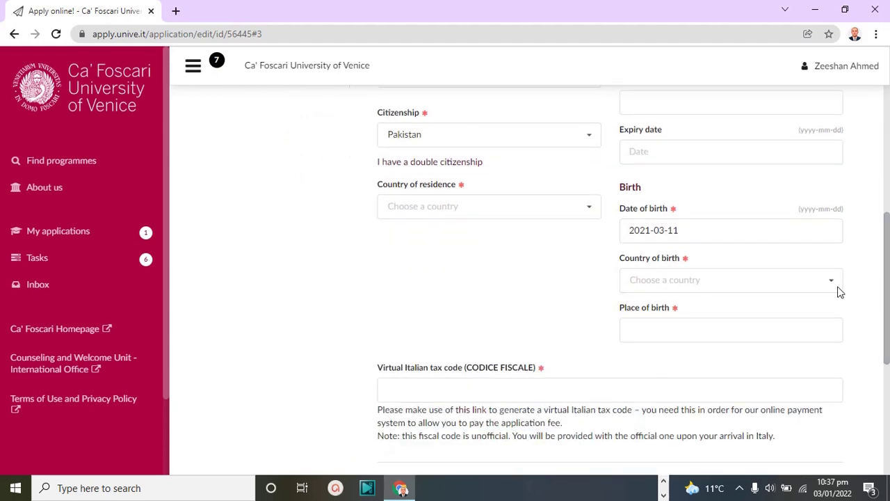
click(723, 279)
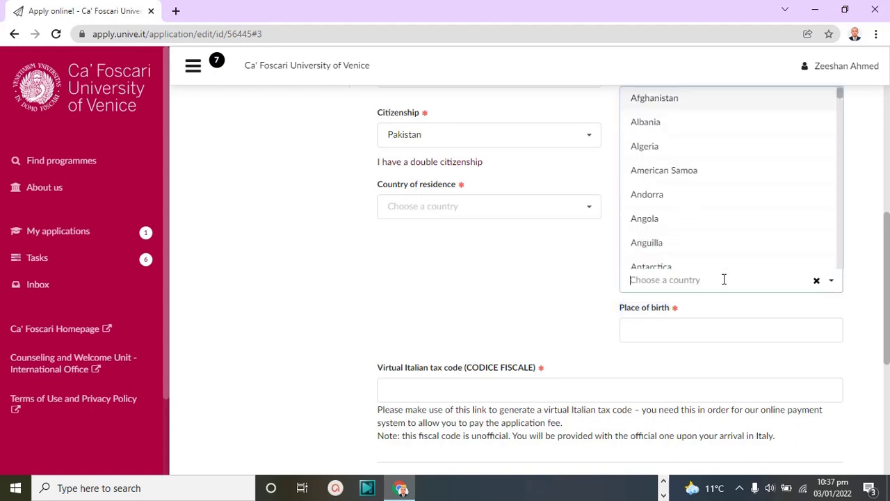
text(PAK)
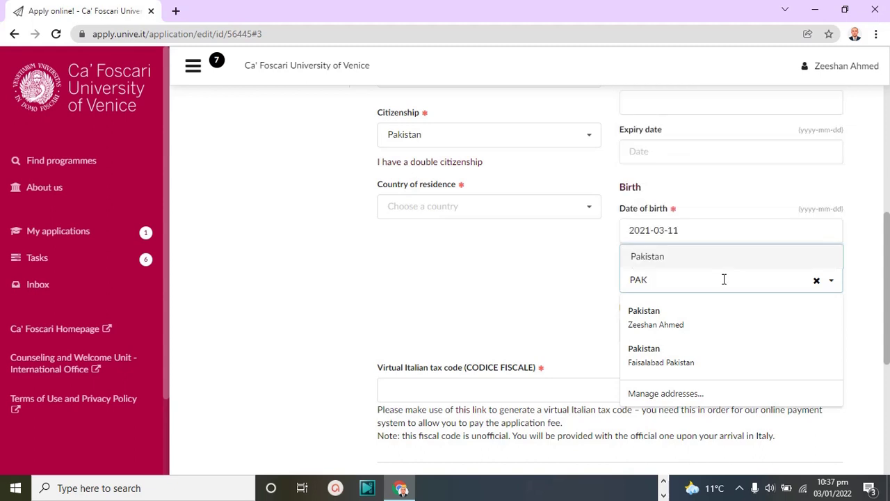
key(Return)
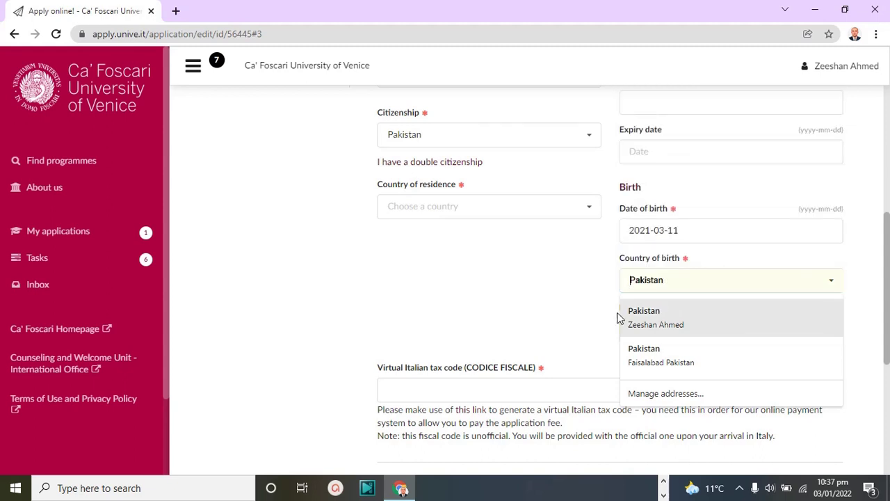
click(652, 311)
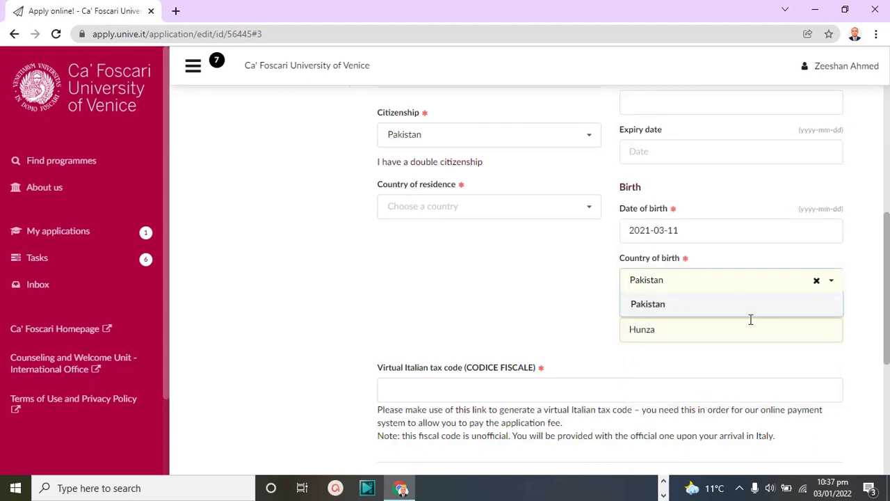
click(746, 345)
Copy the words 'CODICE FISCALE' from the virtual Italian tax code label
scroll(685, 330, down, 1)
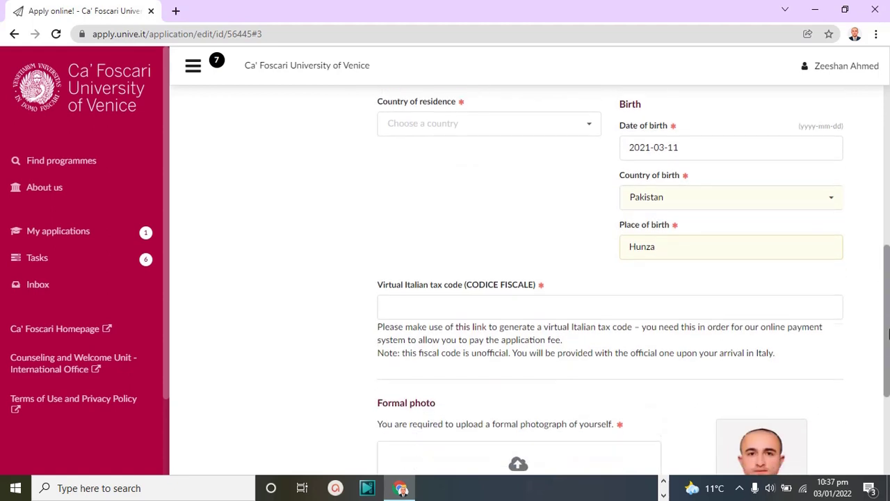
scroll(889, 330, down, 1)
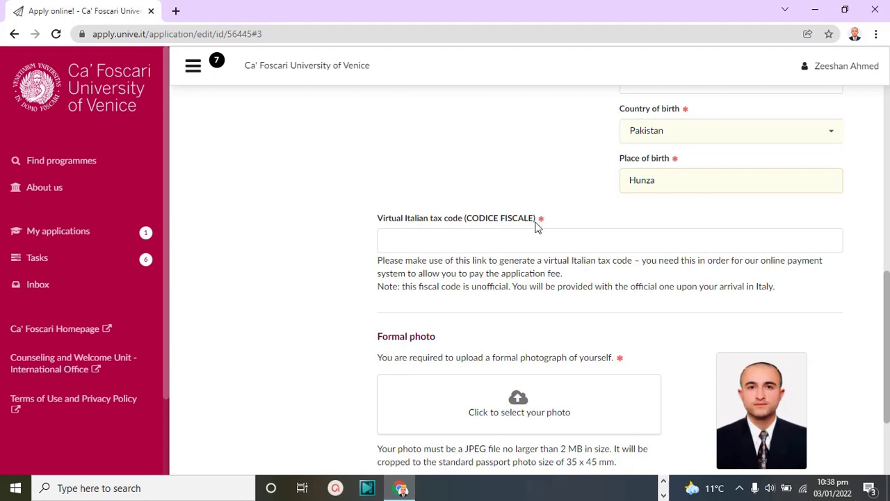
drag(536, 219, 466, 217)
right_click(490, 221)
click(497, 225)
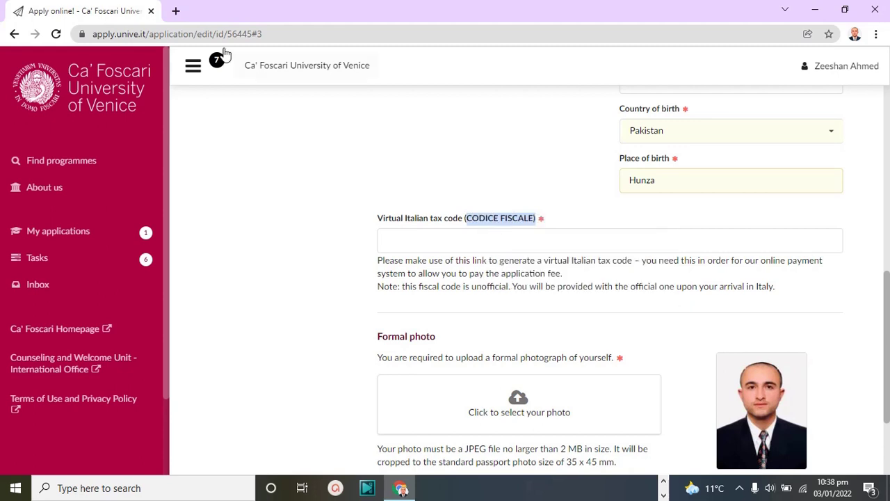
click(175, 10)
Search Google for 'Generate CODICE FISCALE' and open the nonsolocap.it Codice Fiscale Generator
click(230, 33)
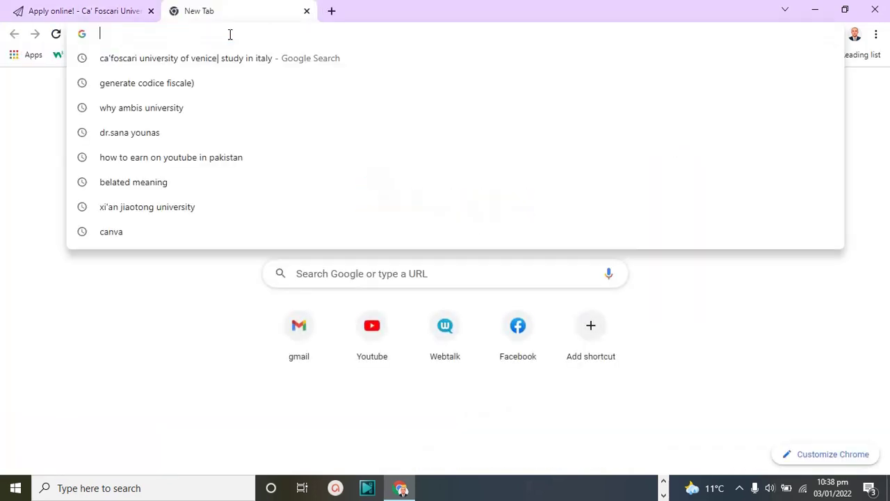
text(GERE)
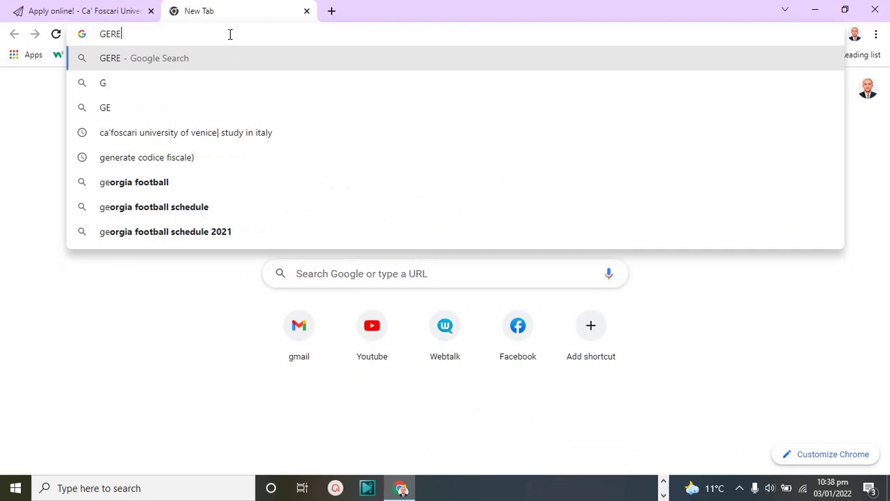
key(BackSpace)
key(BackSpace)
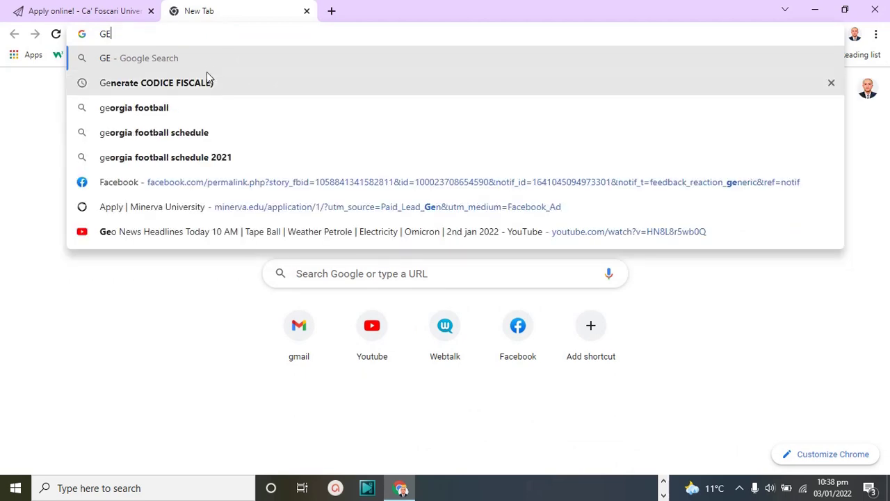
click(205, 80)
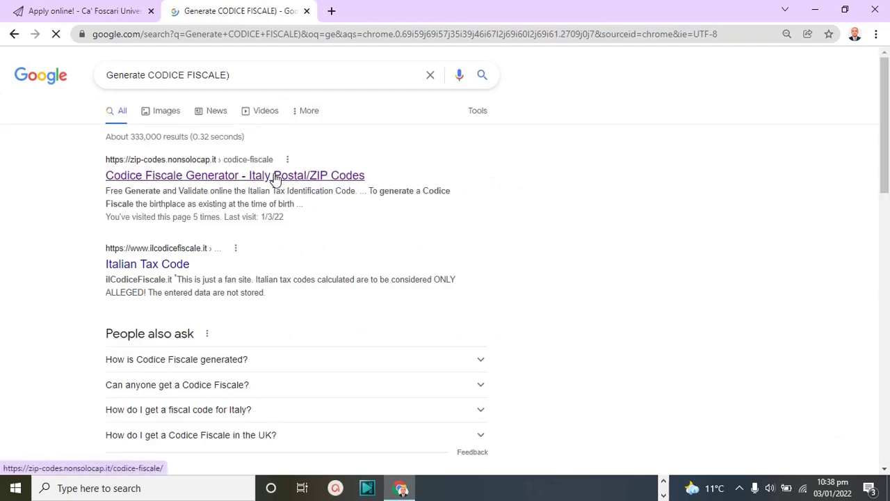
click(276, 177)
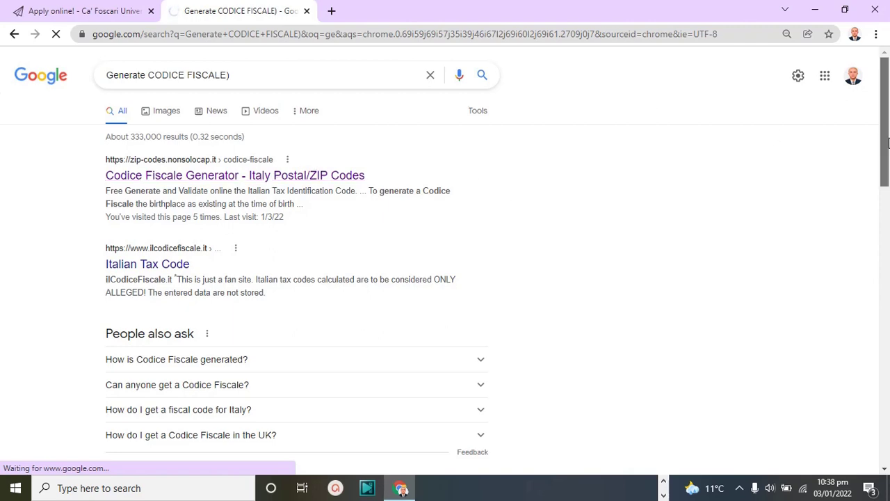
mouse_move(888, 143)
mouse_down()
mouse_move(888, 173)
mouse_move(888, 139)
mouse_up()
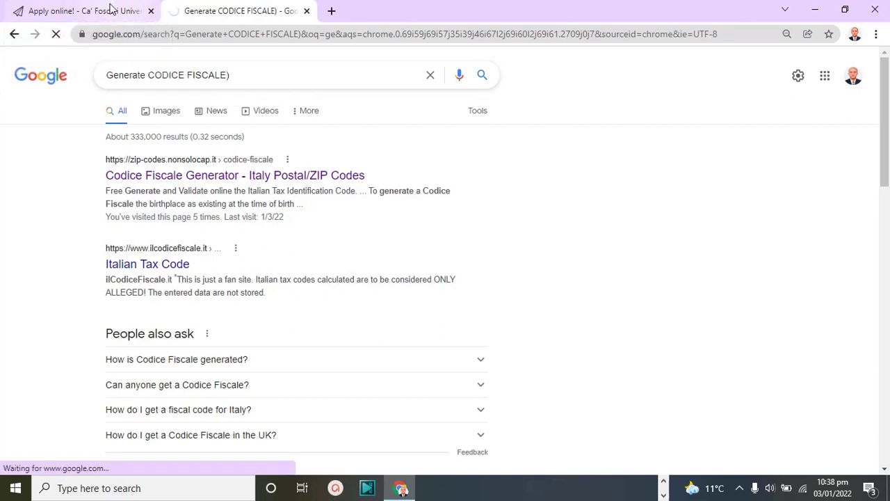
click(110, 10)
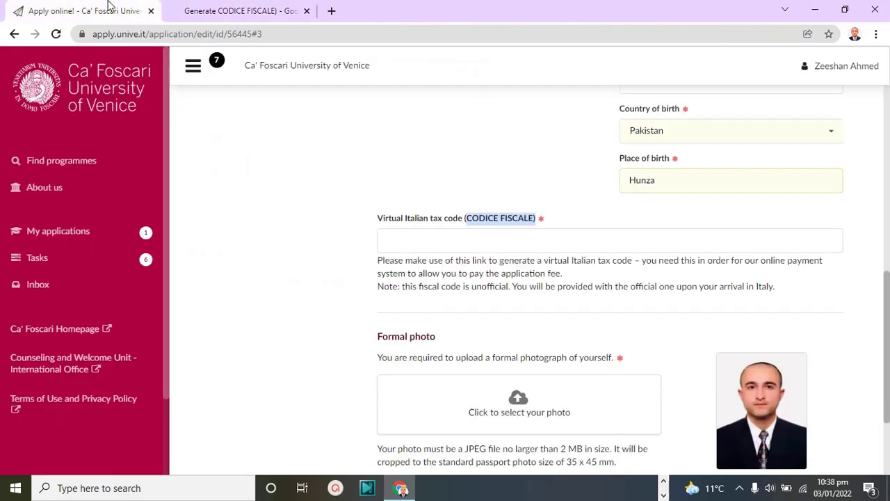
Enter the generated code in the virtual Italian tax code field and save the profile
click(477, 237)
text(HJSKJ)
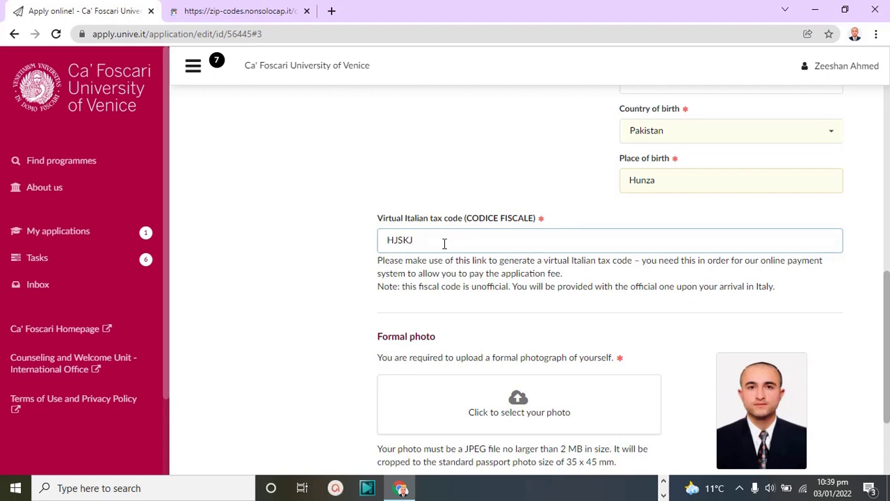
click(285, 10)
click(116, 7)
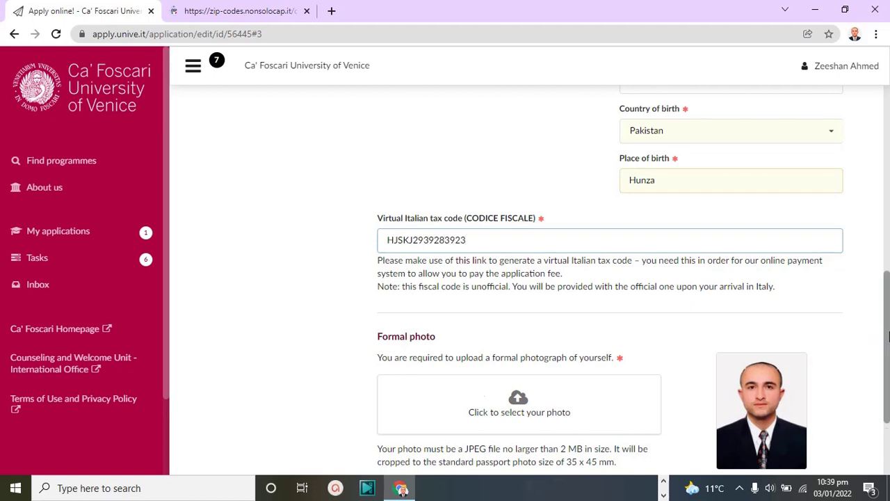
scroll(877, 338, down, 2)
click(751, 441)
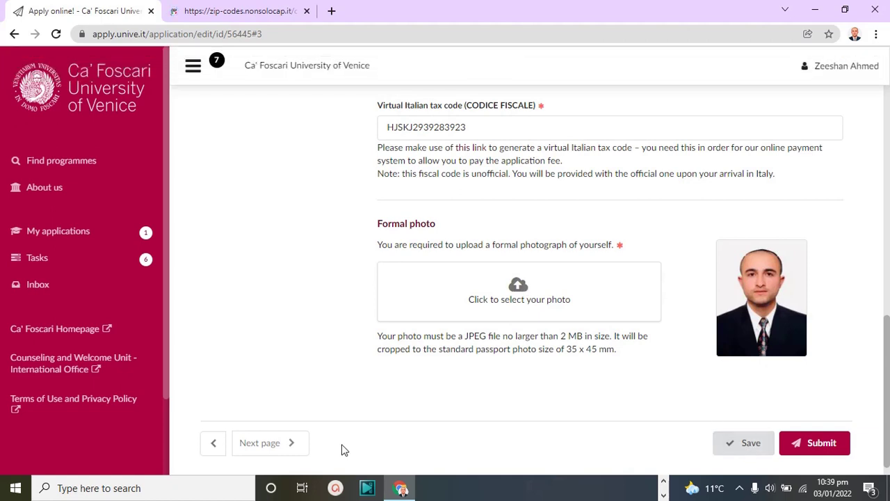
On the Contacts page, enter the applicant's Skype ID
click(291, 446)
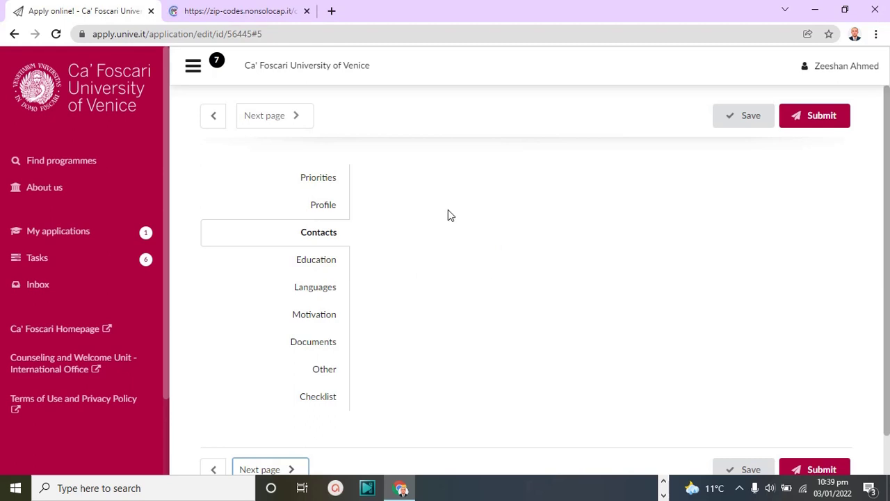
scroll(879, 292, down, 1)
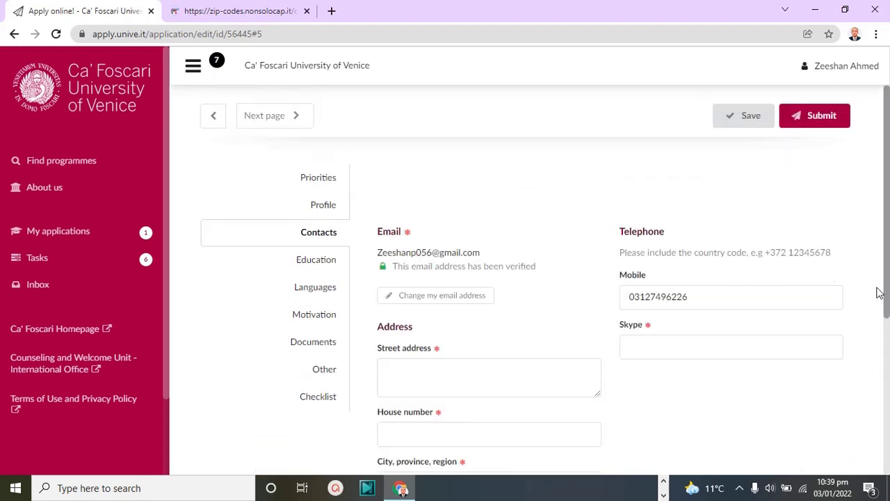
scroll(875, 281, down, 2)
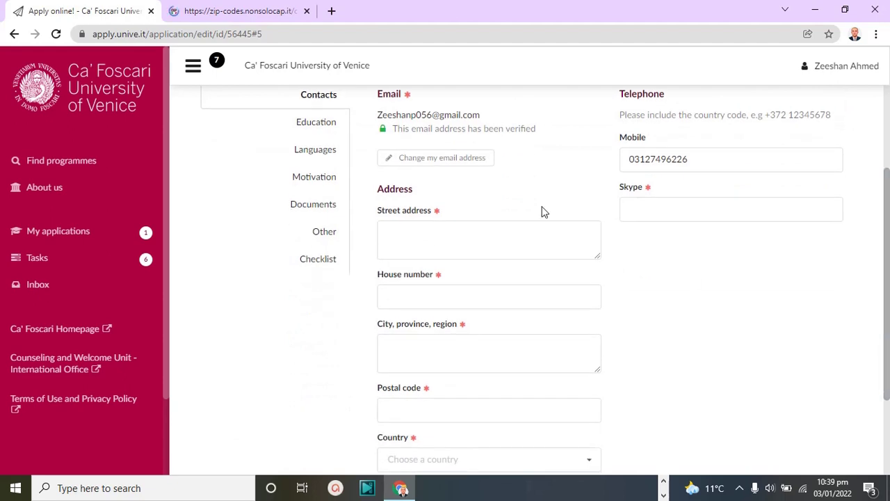
click(664, 203)
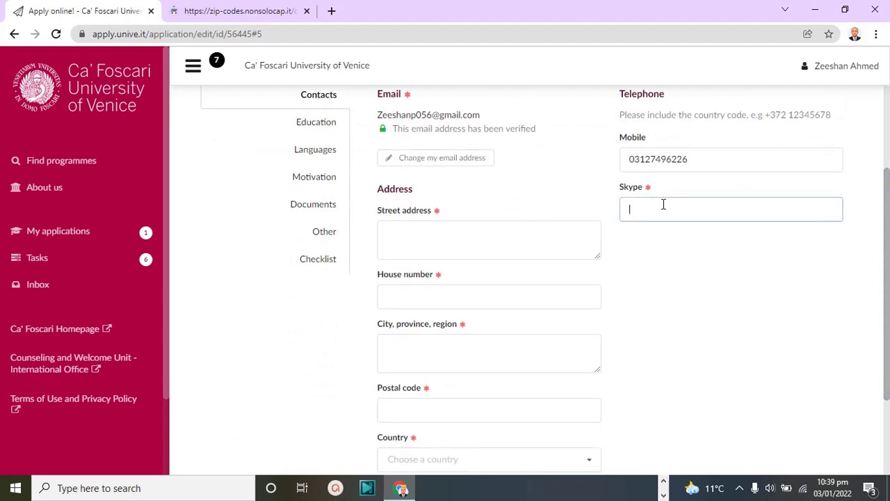
text(5845WEGS)
Autofill the street address, complete house number and city/region, and save the contacts
click(468, 235)
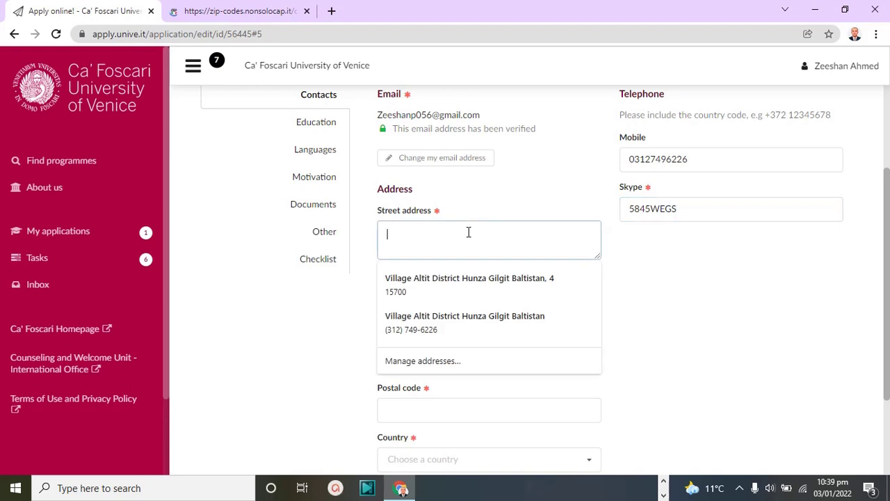
click(445, 278)
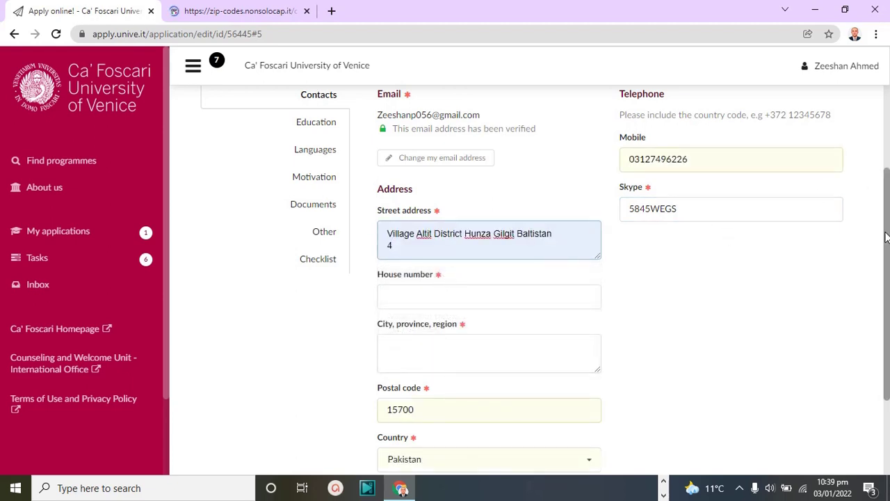
drag(888, 247, 887, 323)
click(500, 175)
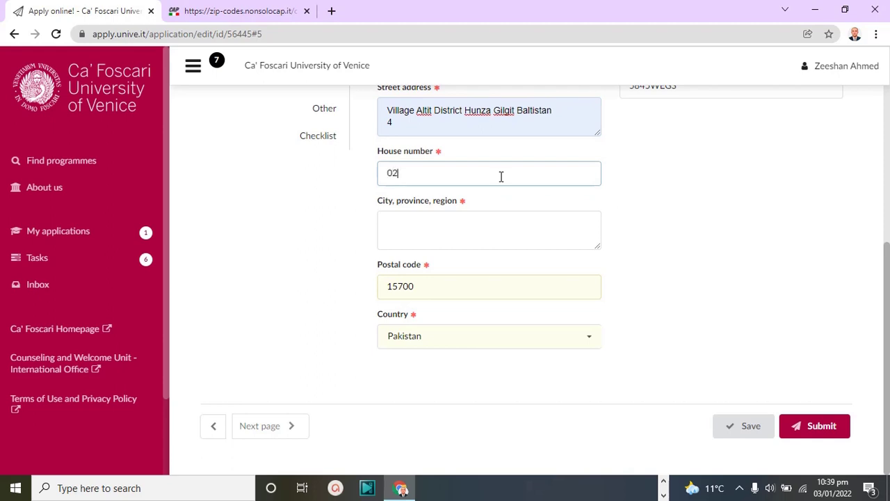
click(471, 216)
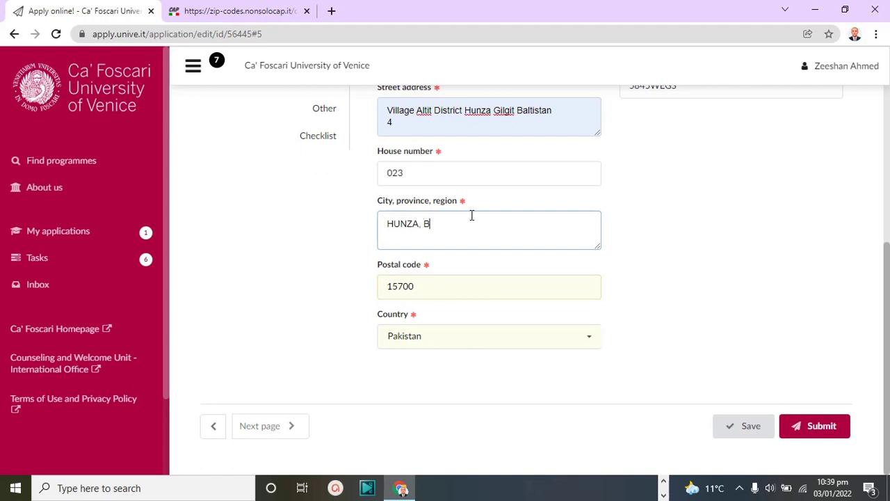
key(BackSpace)
text(GB)
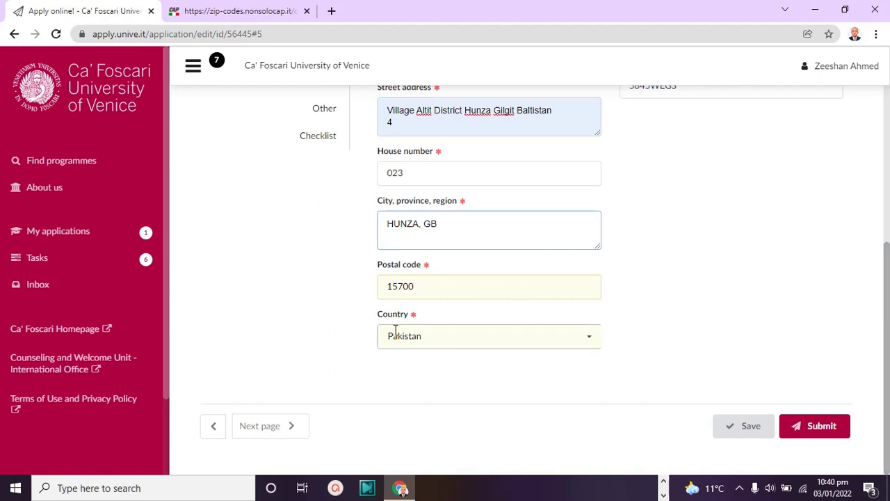
click(730, 433)
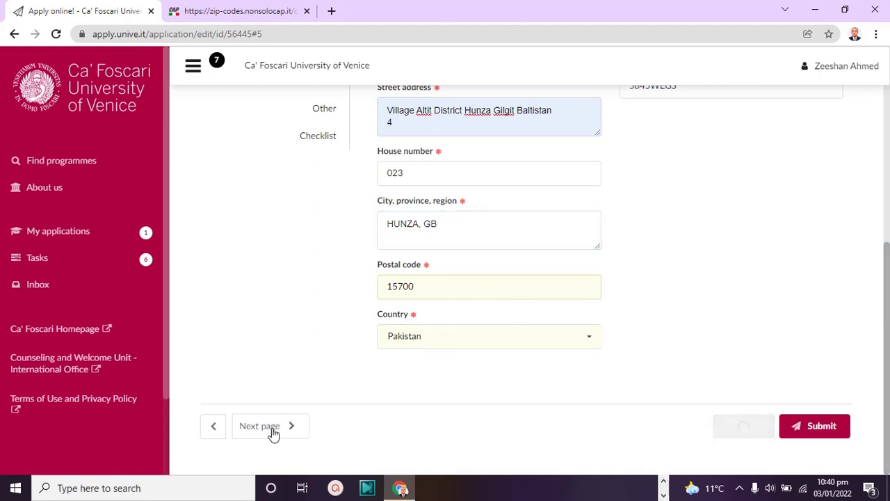
click(273, 432)
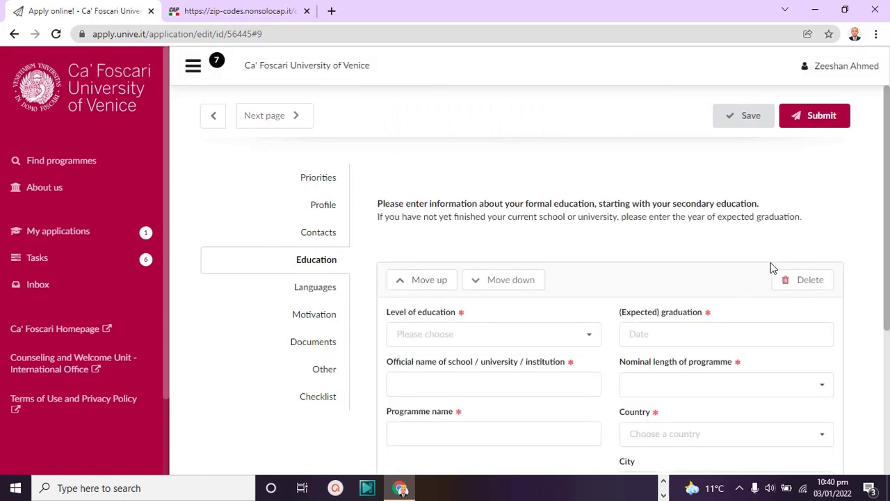
drag(887, 241, 889, 341)
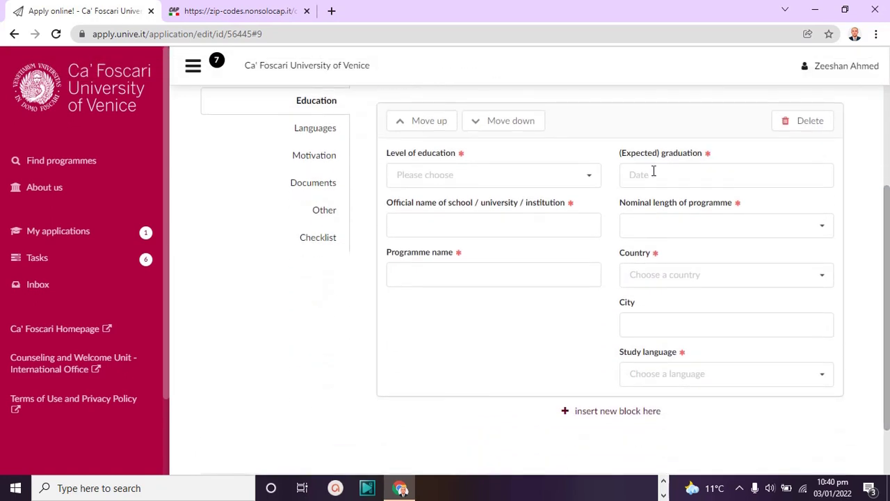
click(587, 178)
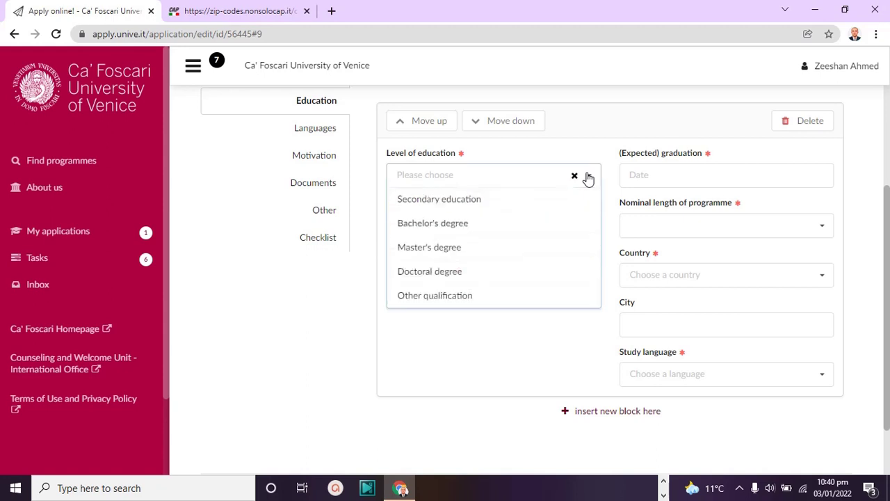
click(527, 201)
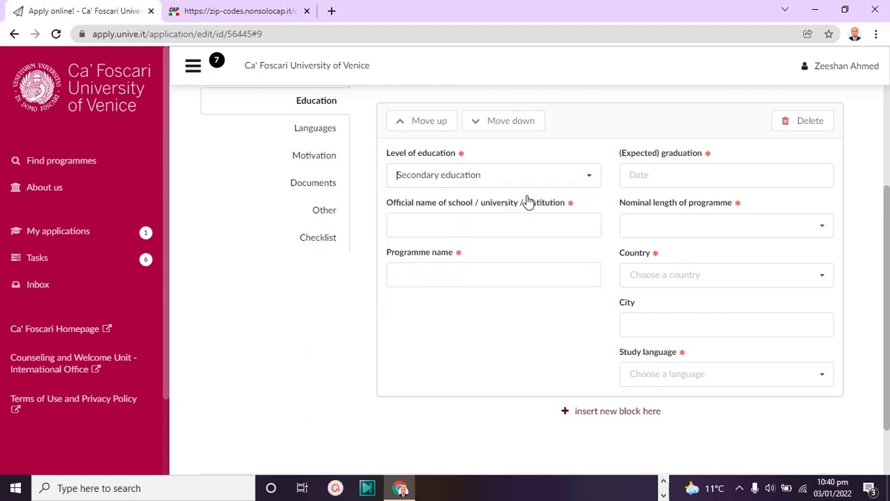
click(656, 174)
click(675, 240)
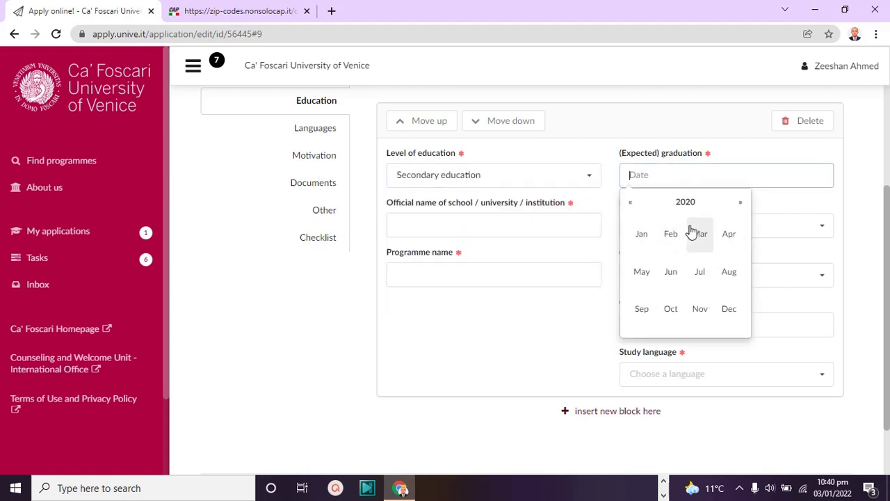
click(694, 232)
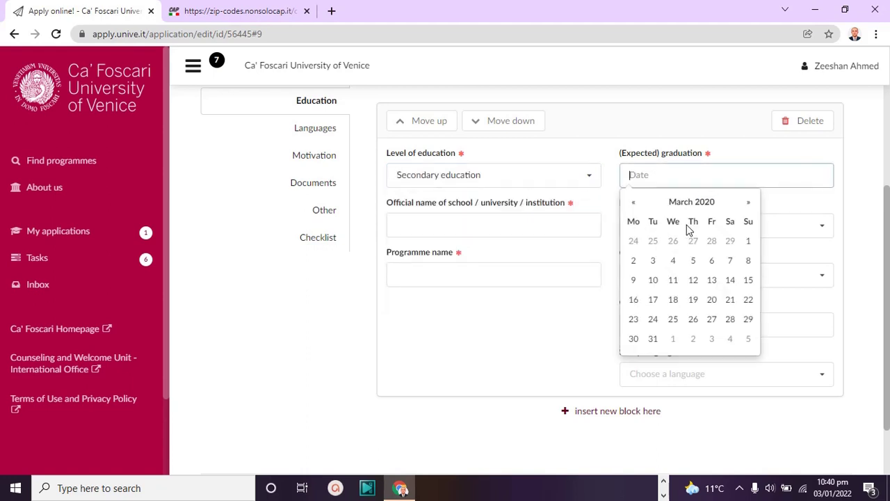
click(695, 268)
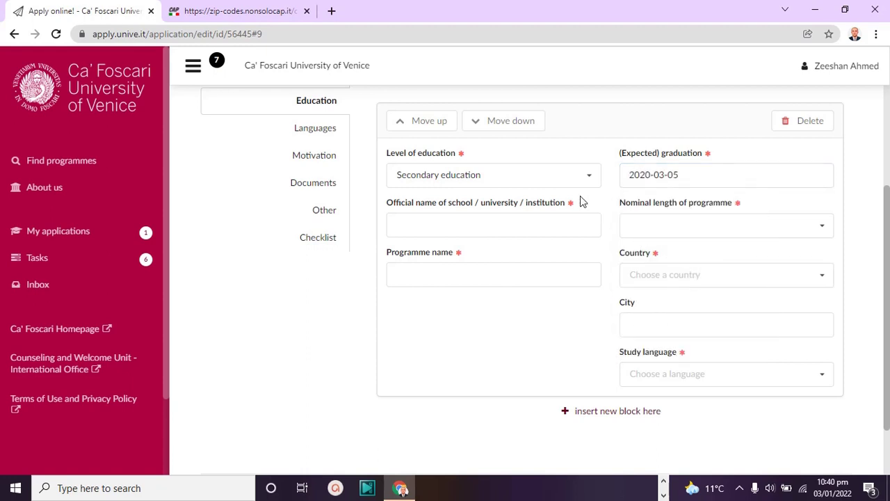
click(643, 416)
drag(889, 271, 888, 379)
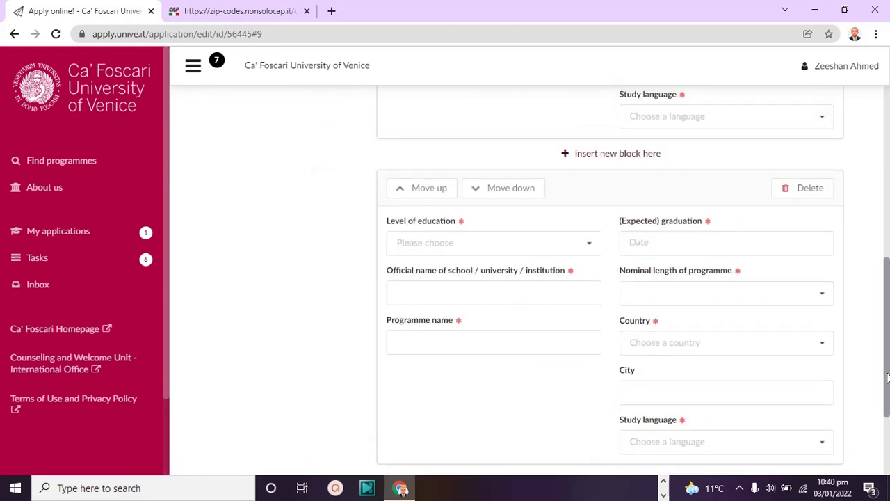
click(807, 189)
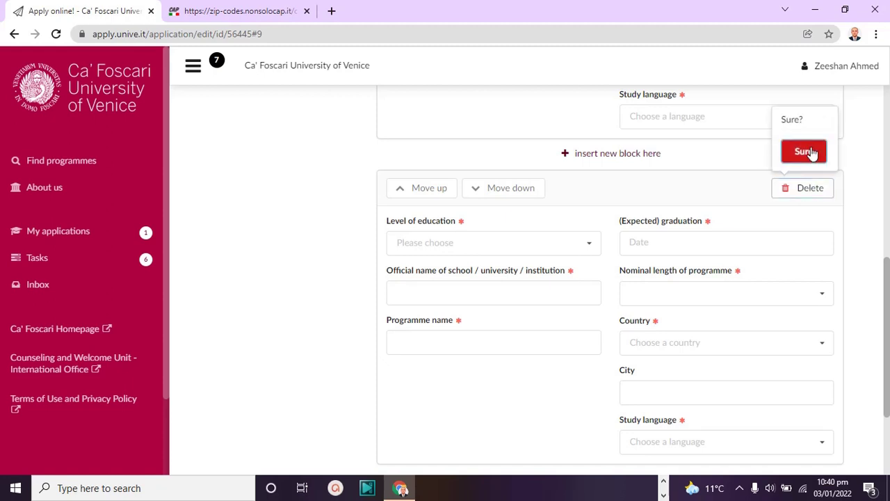
click(804, 152)
drag(884, 297, 889, 240)
click(554, 214)
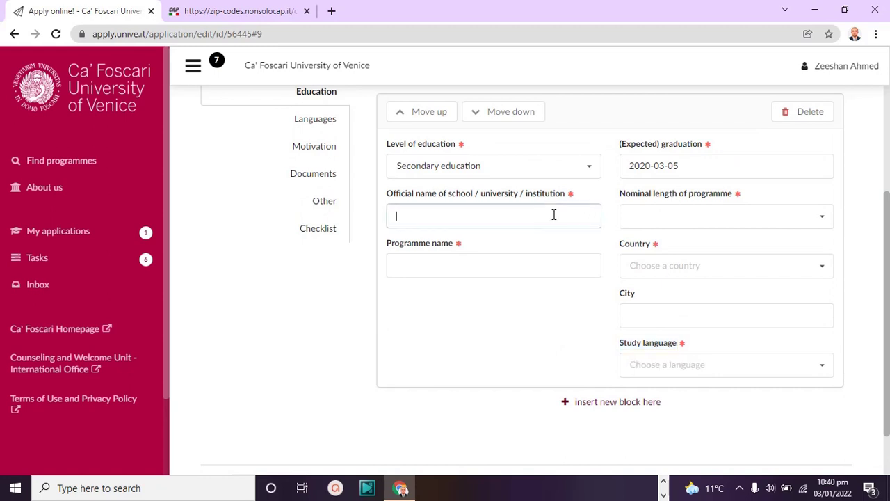
Enter institution GCT,FSD, nominal length 3 years and programme name DIPLOMA
text(GCT,FSD)
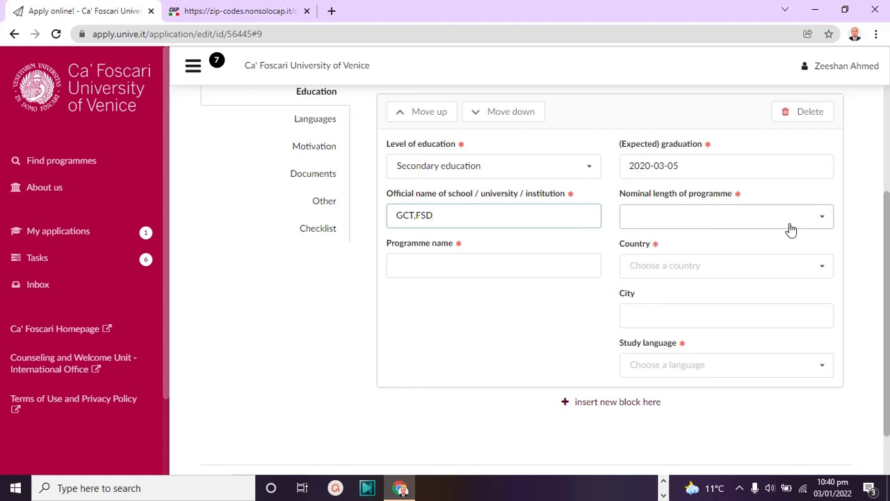
click(756, 222)
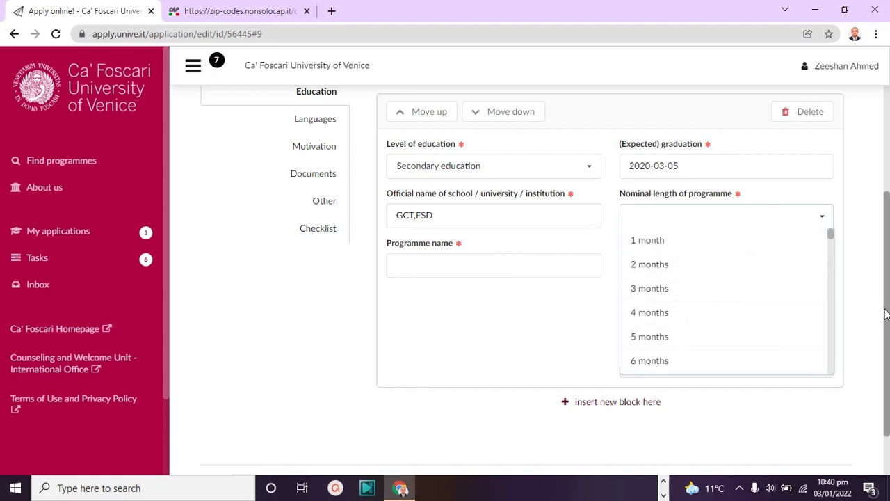
scroll(834, 315, down, 10)
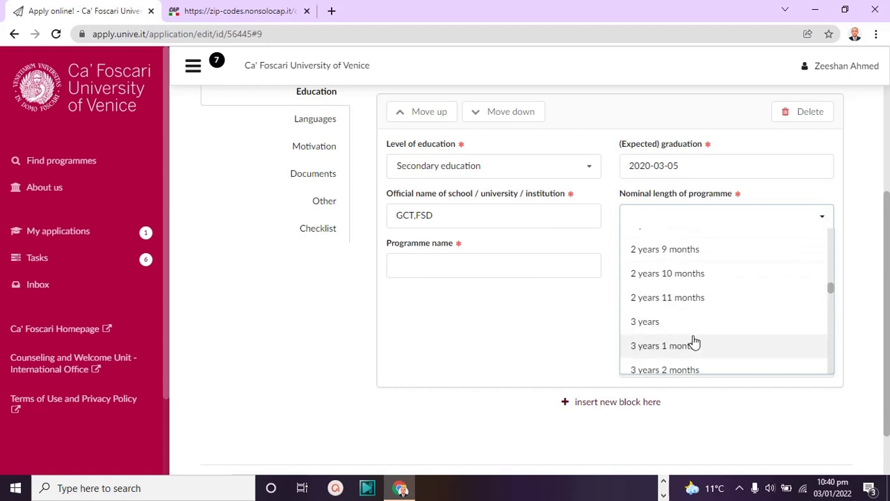
click(693, 341)
click(758, 219)
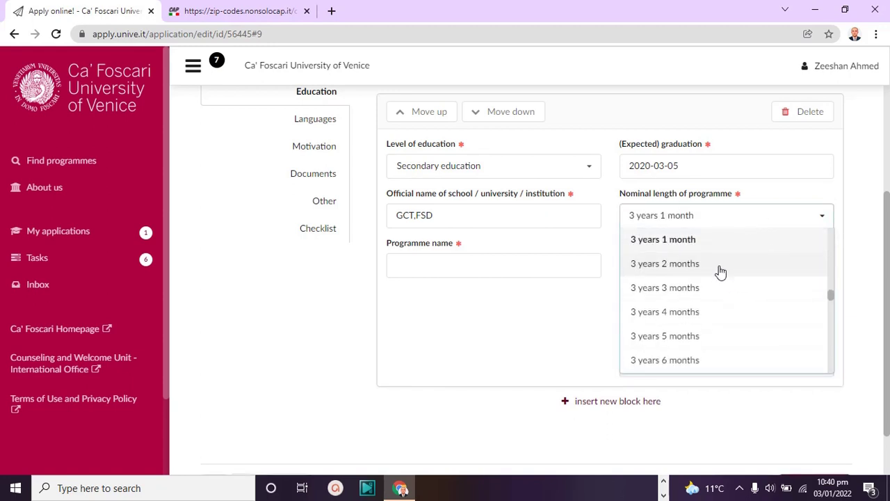
drag(834, 301, 832, 290)
click(739, 300)
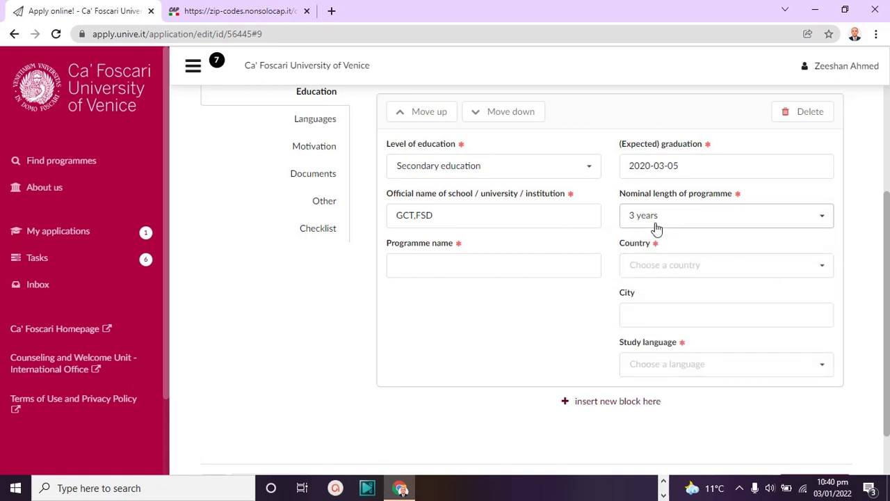
click(482, 269)
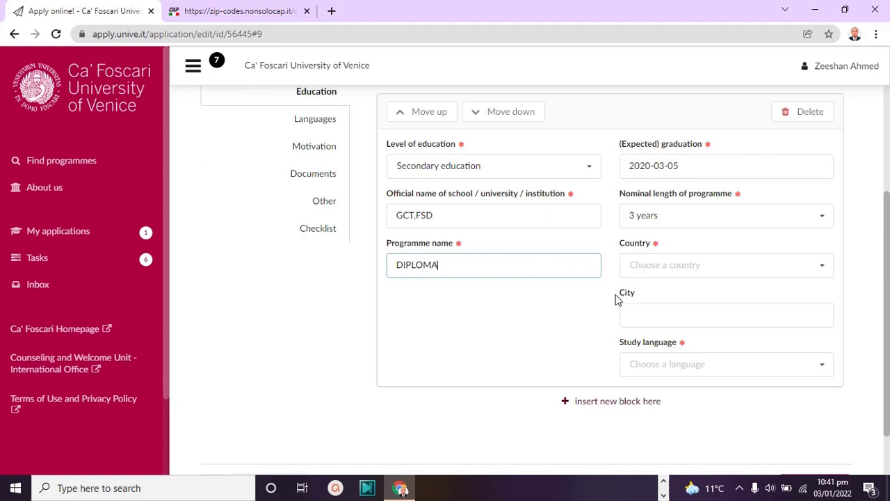
click(582, 294)
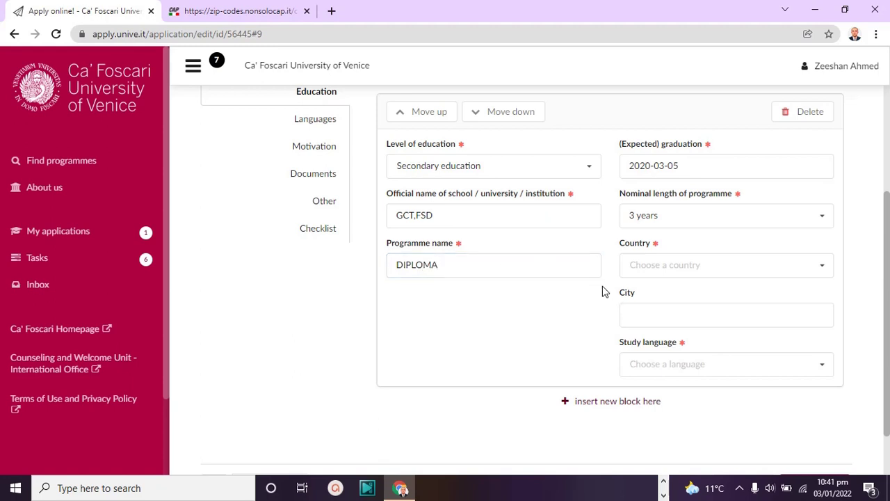
Set the education country to Pakistan and city to Faisalabad
click(664, 266)
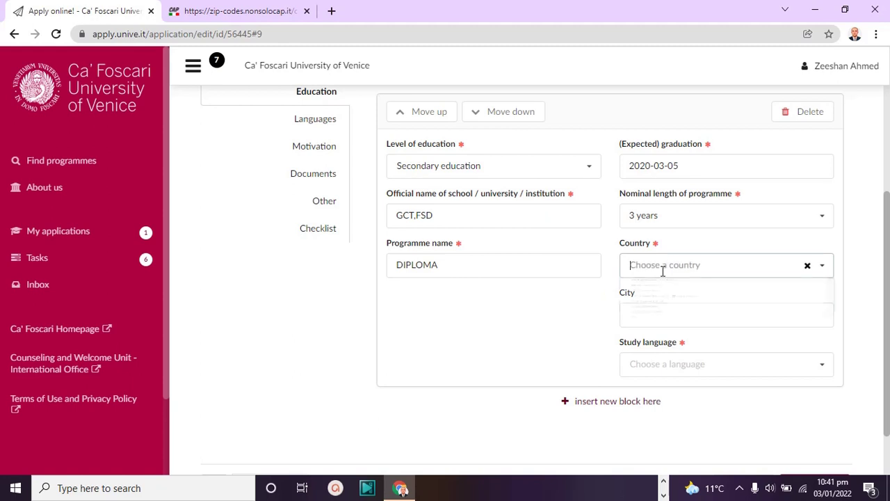
click(663, 296)
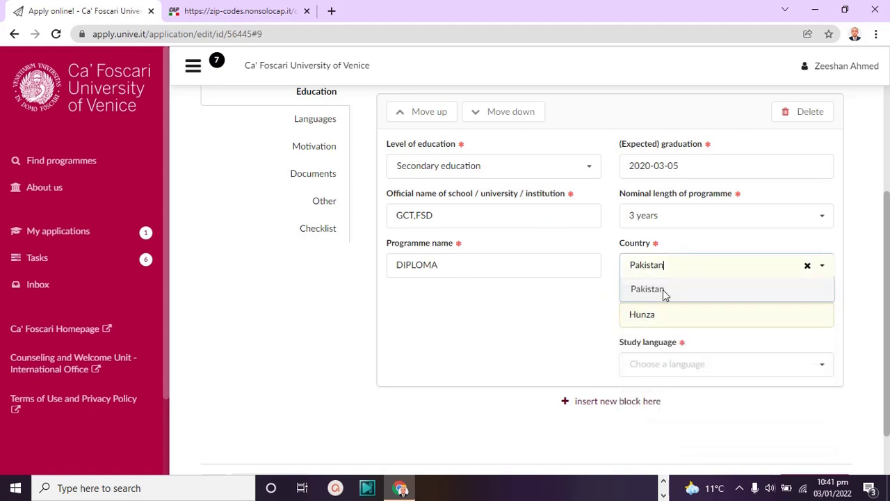
click(665, 320)
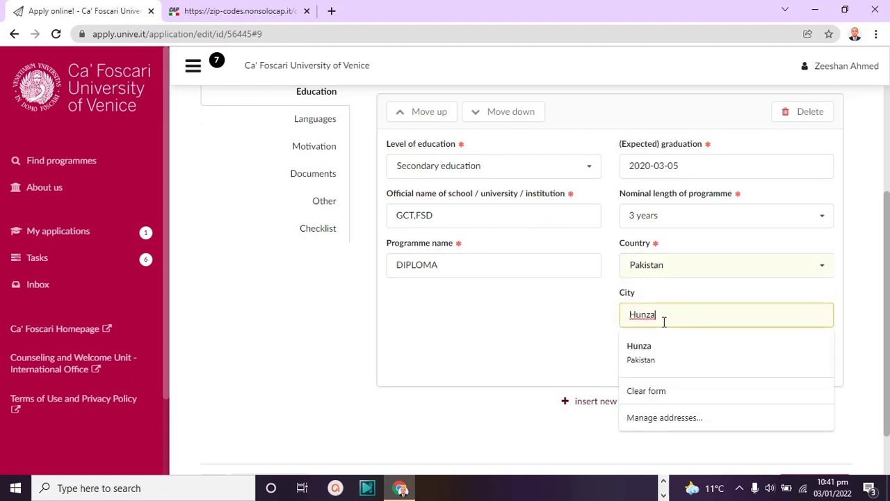
key(BackSpace)
key(BackSpace)
key(BackSpace)
key(BackSpace)
key(BackSpace)
text(Faisalabad)
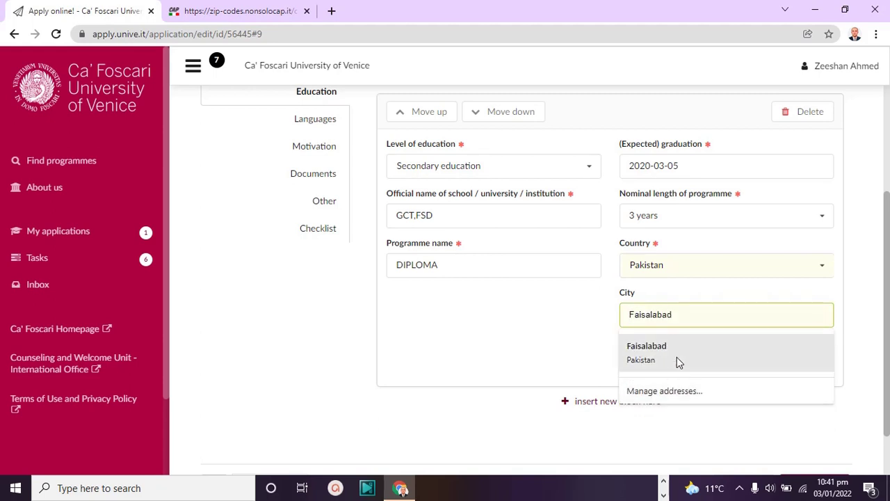
click(681, 350)
Choose English as study language, save, and continue to Languages
click(679, 362)
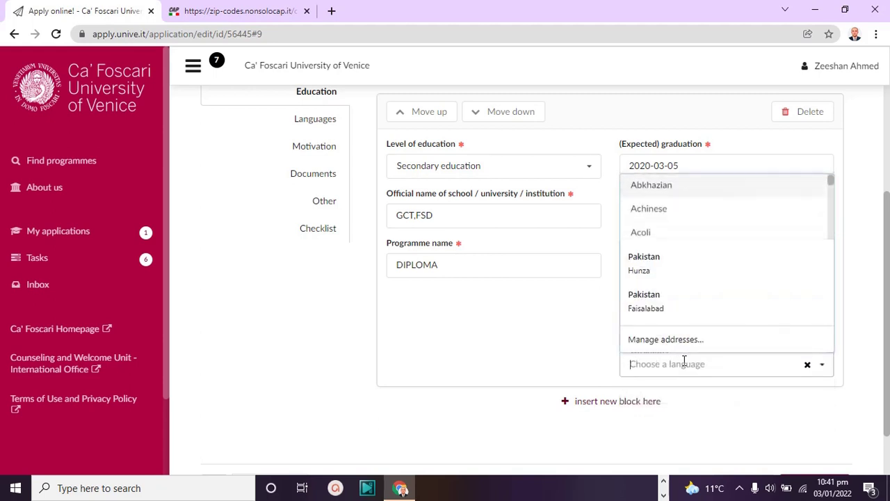
text(eng)
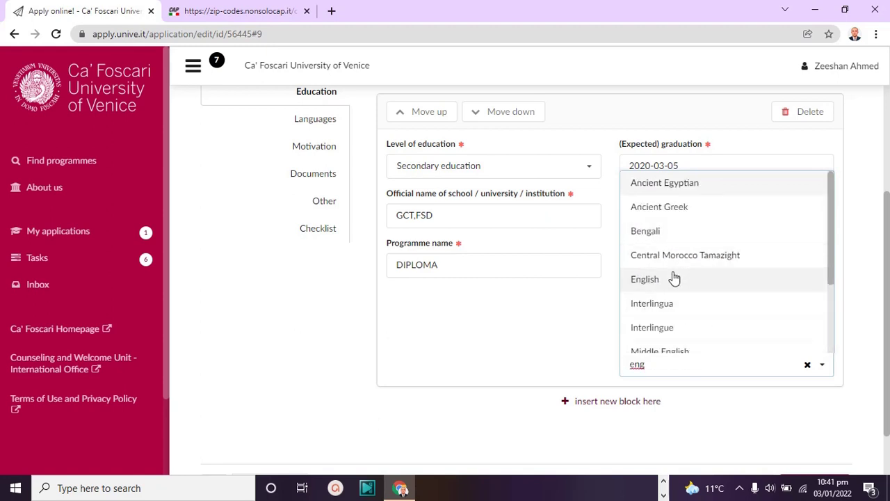
click(674, 279)
scroll(888, 267, down, 1)
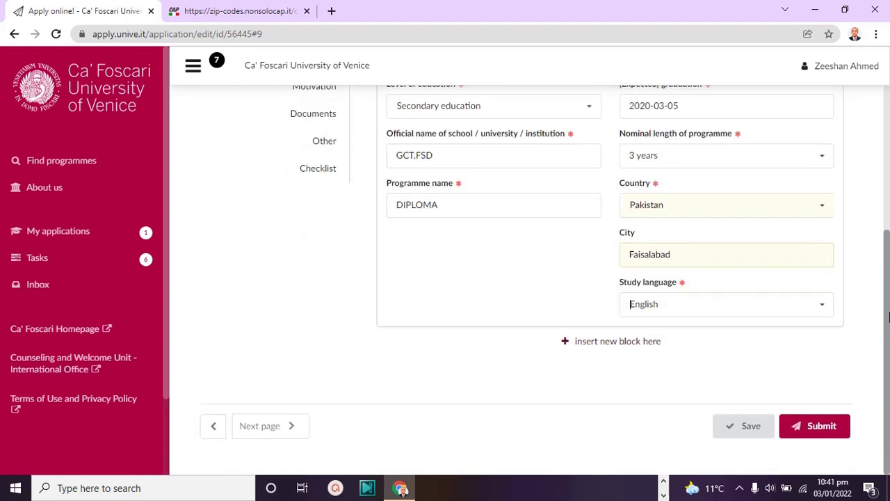
click(747, 424)
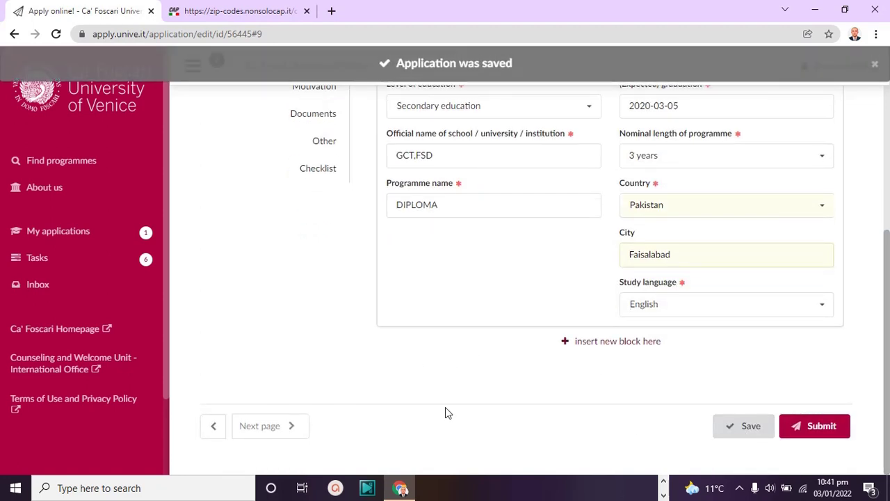
click(296, 425)
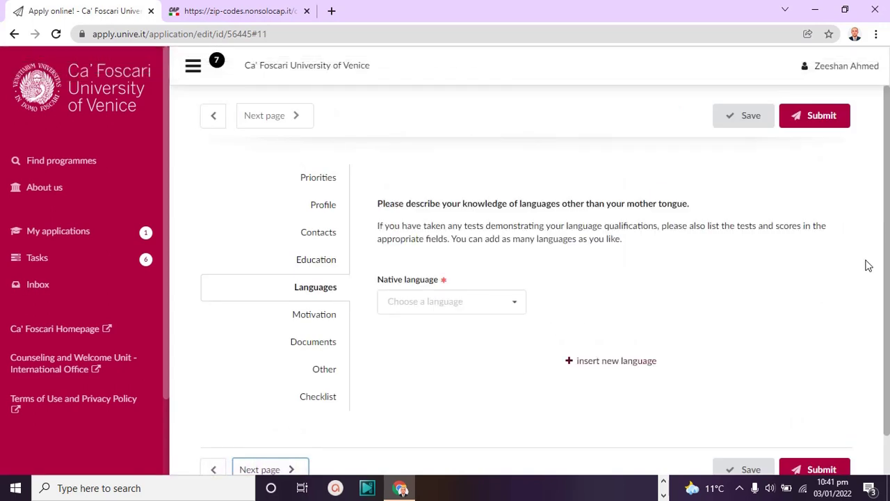
Set the native language to Urdu
scroll(661, 294, down, 1)
click(482, 258)
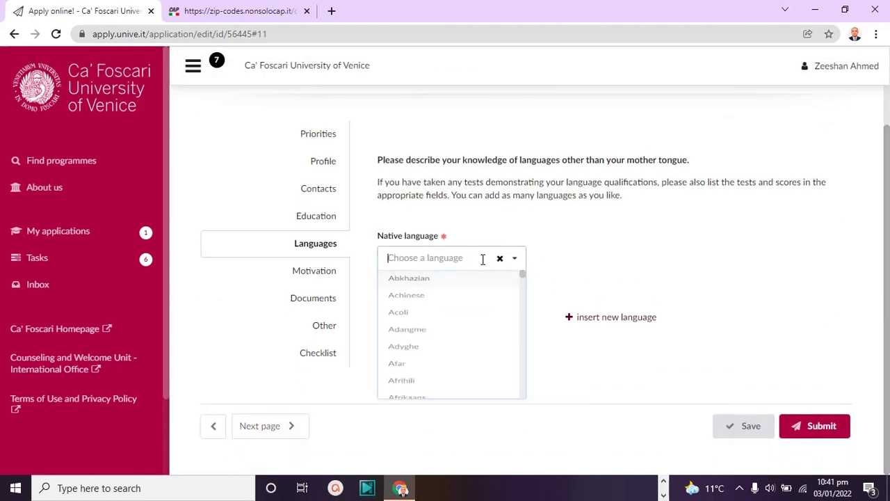
text(ur)
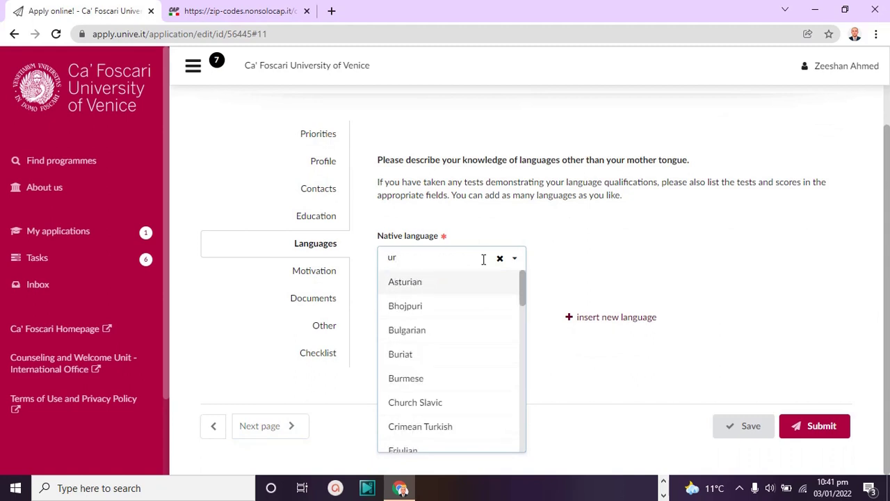
text(d)
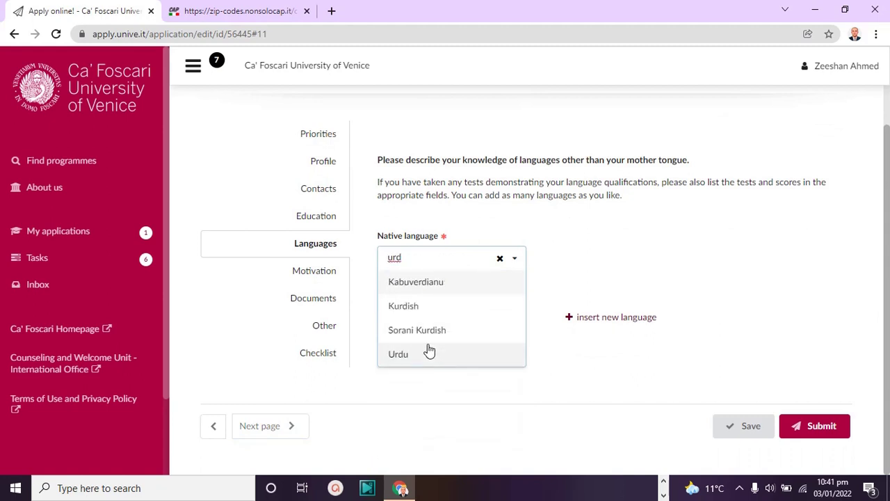
click(427, 353)
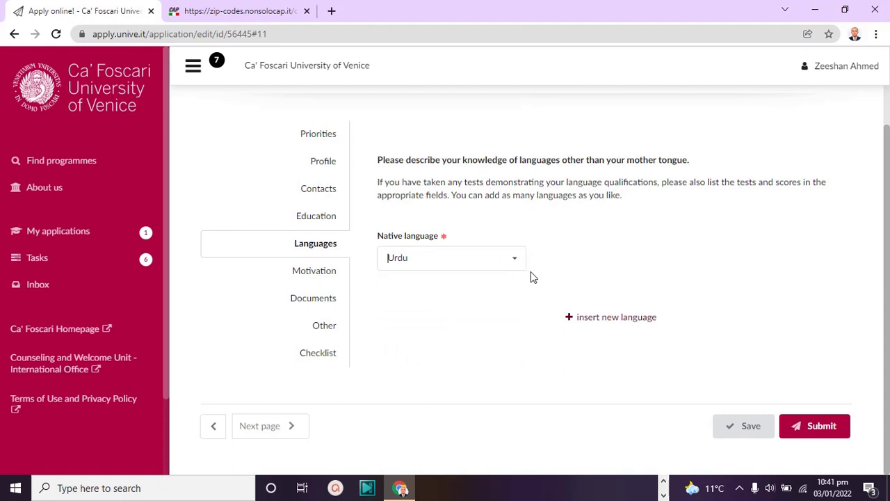
Add a foreign language entry for English
click(574, 317)
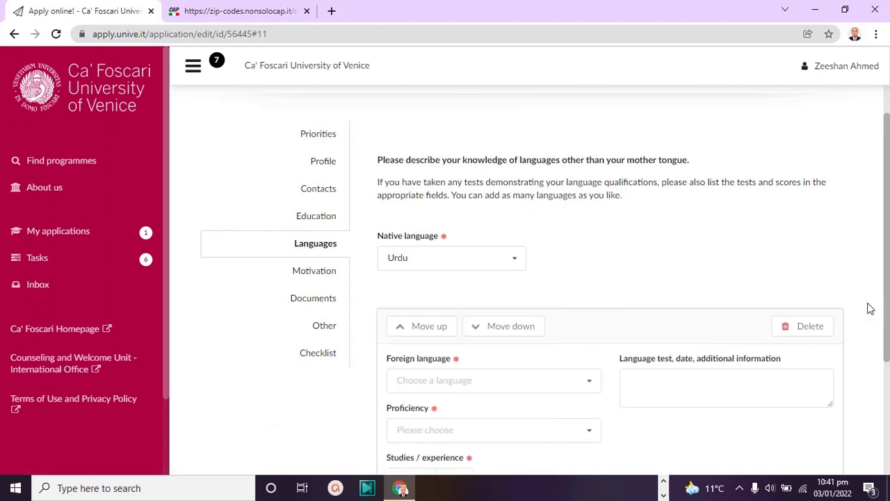
scroll(869, 308, down, 2)
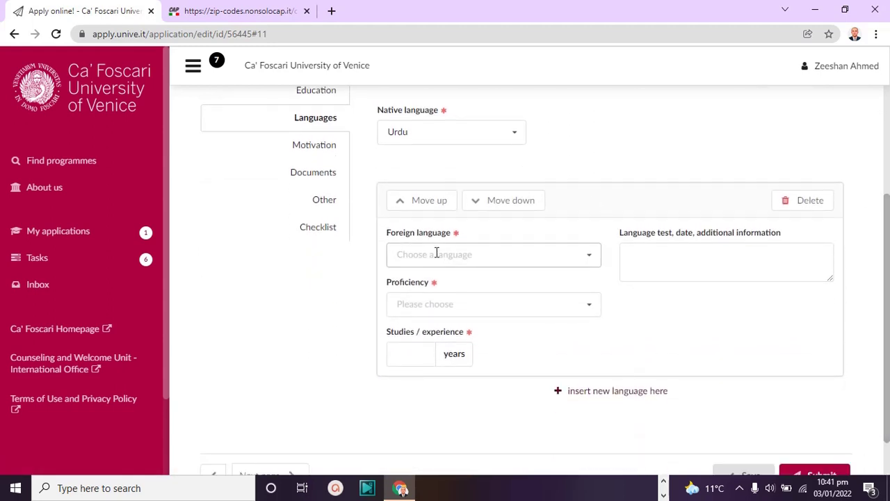
click(436, 253)
text(eng)
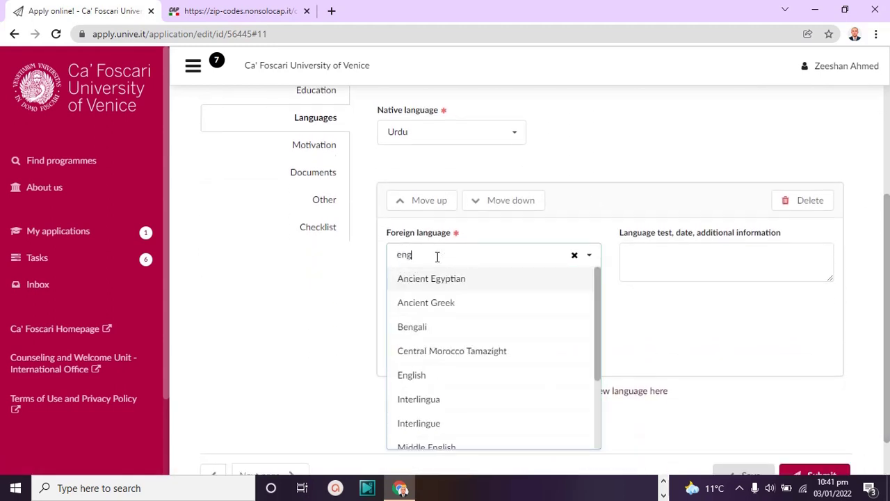
click(419, 375)
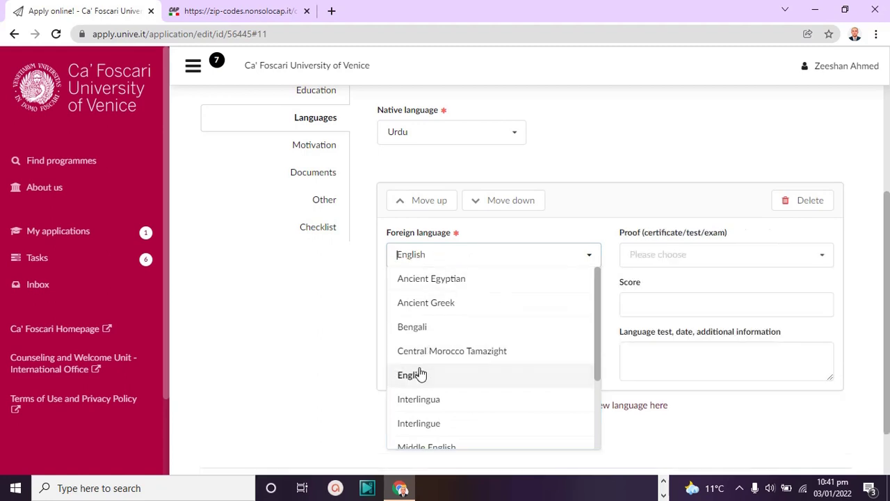
Give English B1 proficiency with IELTS as proof, and start filling in the years of study
click(536, 307)
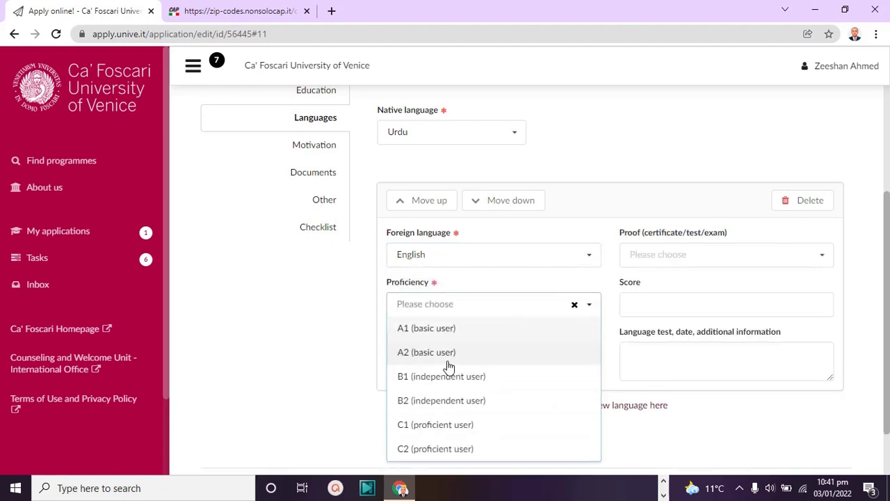
scroll(880, 241, down, 1)
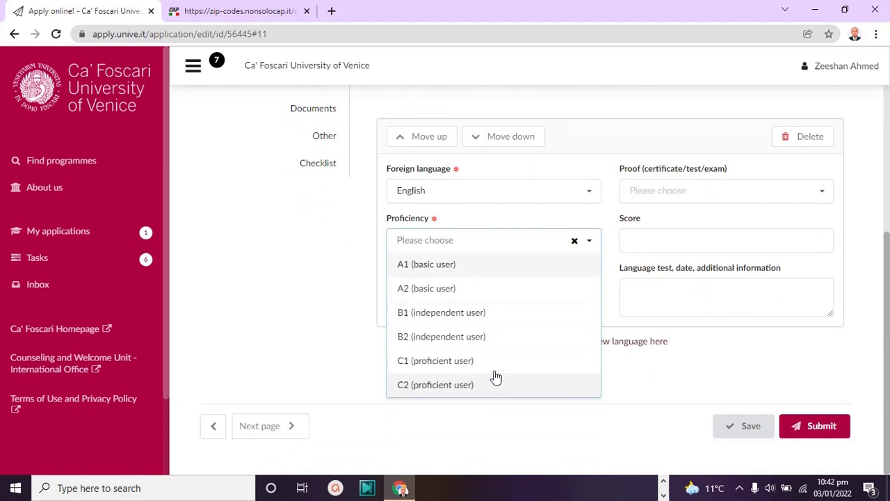
click(491, 318)
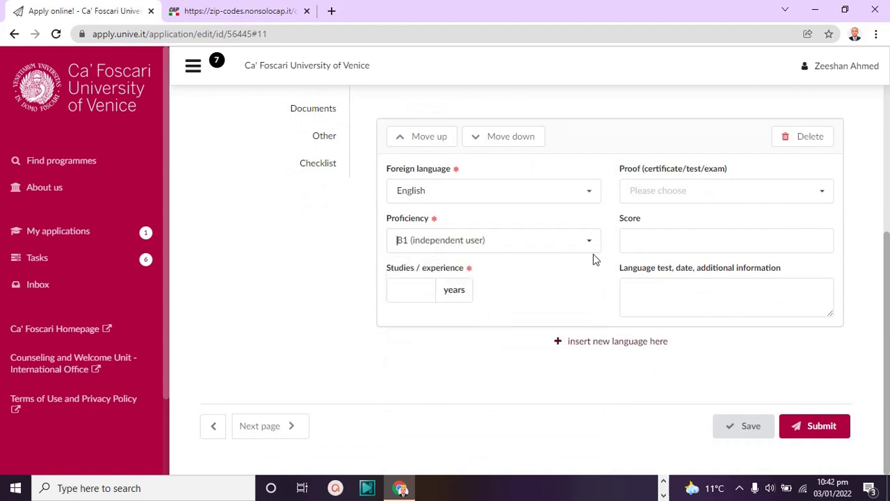
click(689, 190)
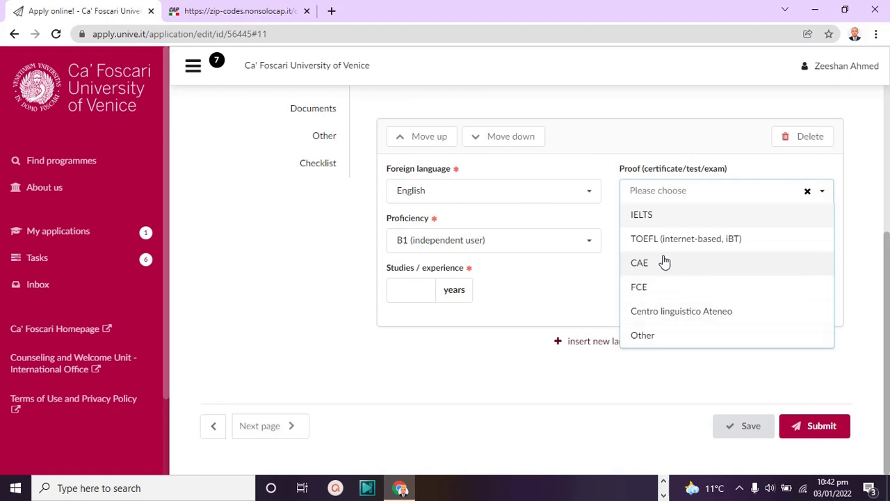
click(656, 217)
click(412, 289)
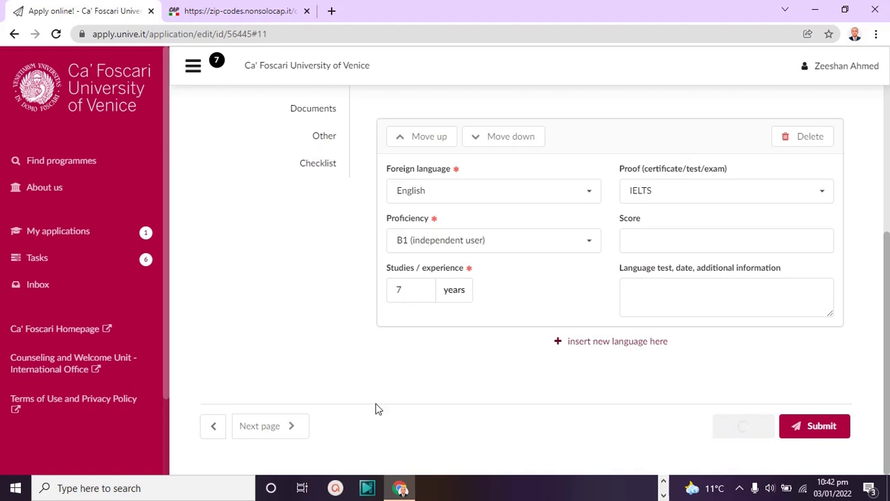
Go to the Motivation section and focus the empty motivation letter box
click(284, 427)
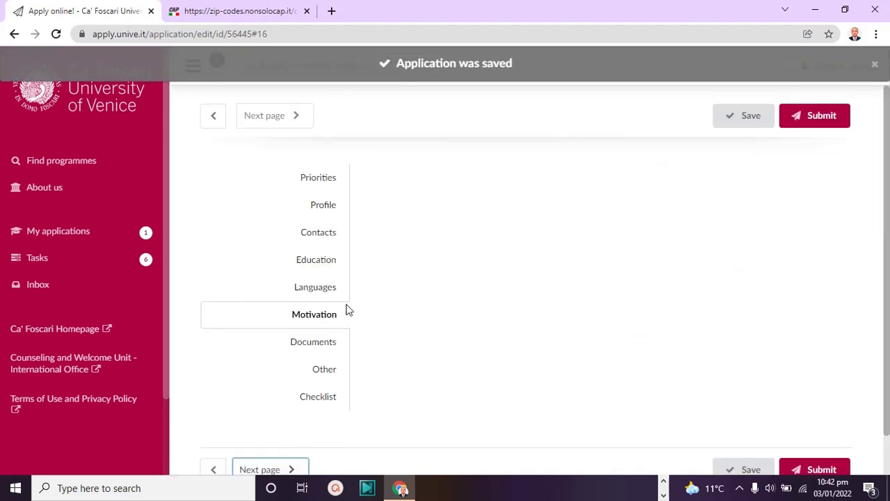
drag(889, 198, 887, 352)
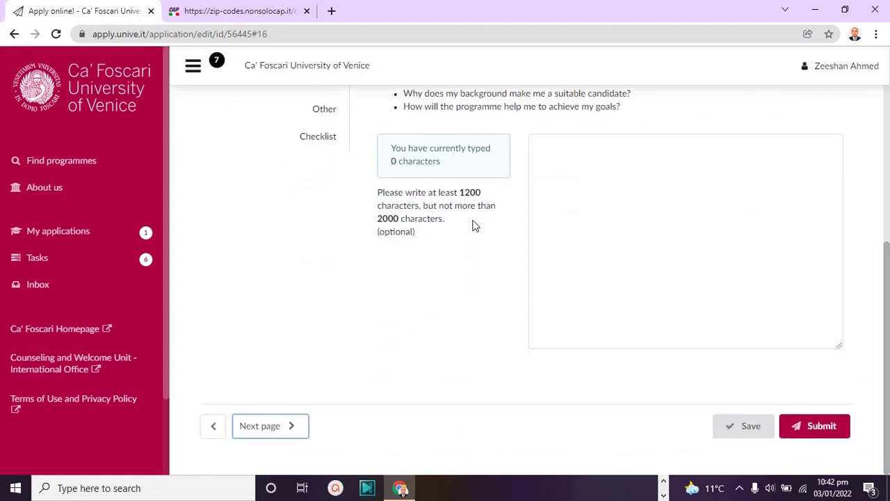
click(641, 199)
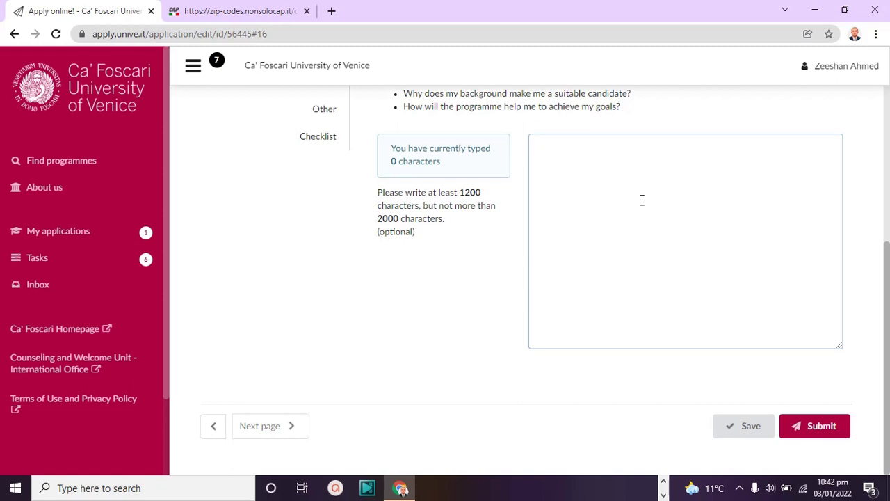
click(660, 150)
Copy the motivation letter instructions and paste them into the letter box
drag(884, 327, 883, 219)
drag(624, 291, 395, 123)
right_click(409, 149)
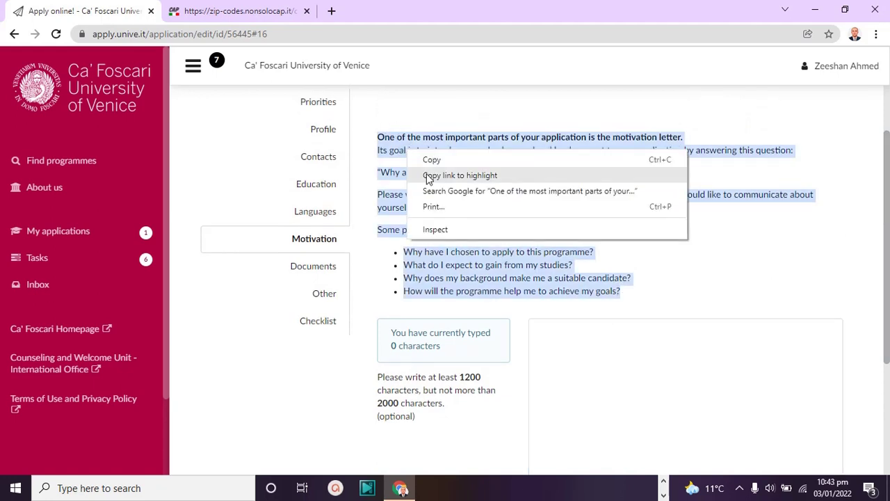
click(434, 162)
click(599, 337)
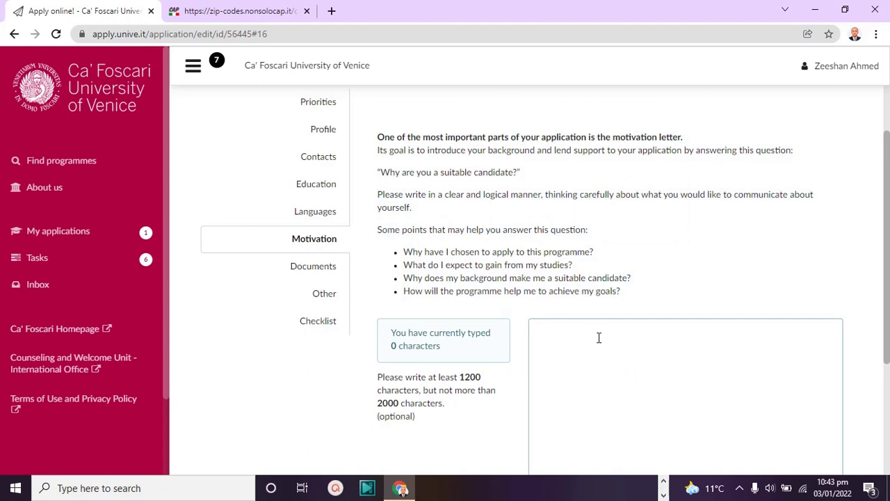
key(ctrl+v)
Paste the instructions a second time, bringing the letter to 1170 characters
drag(646, 244, 407, 94)
right_click(424, 109)
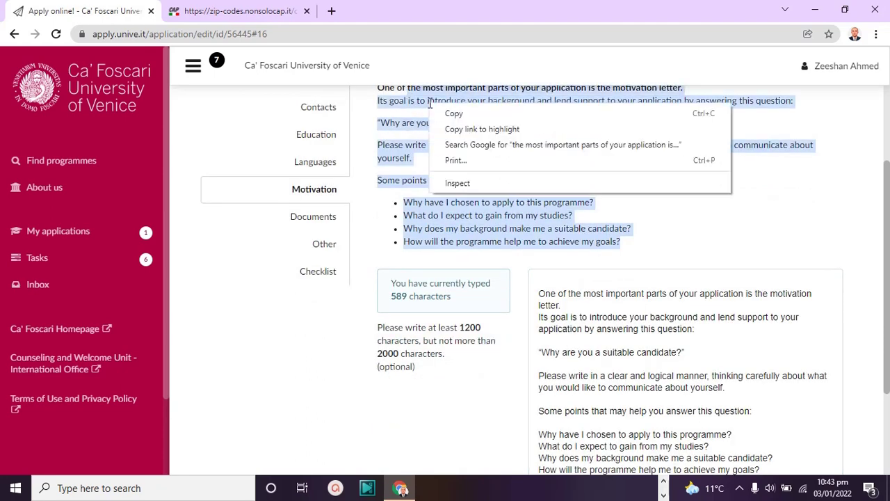
click(452, 115)
click(736, 354)
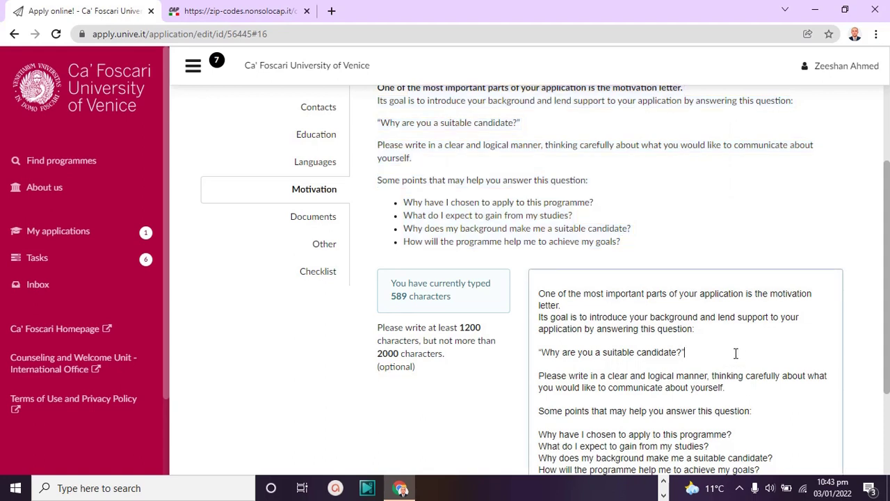
key(ctrl+v)
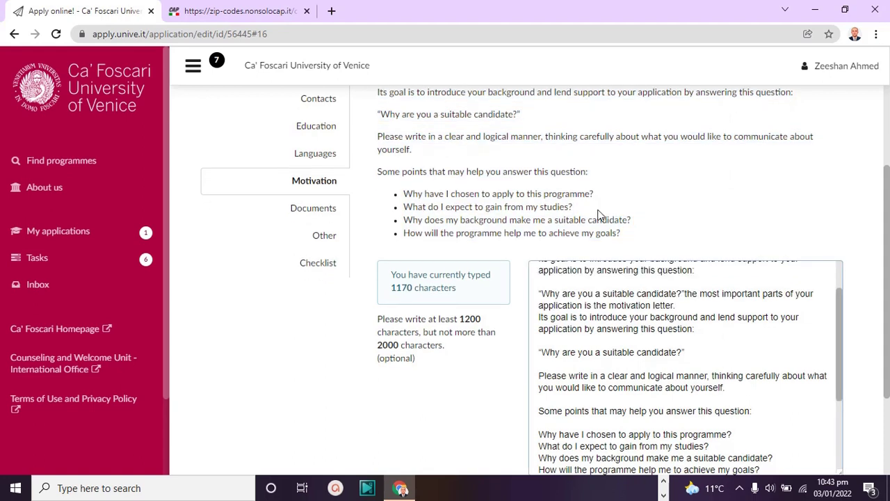
drag(626, 234, 469, 132)
click(731, 173)
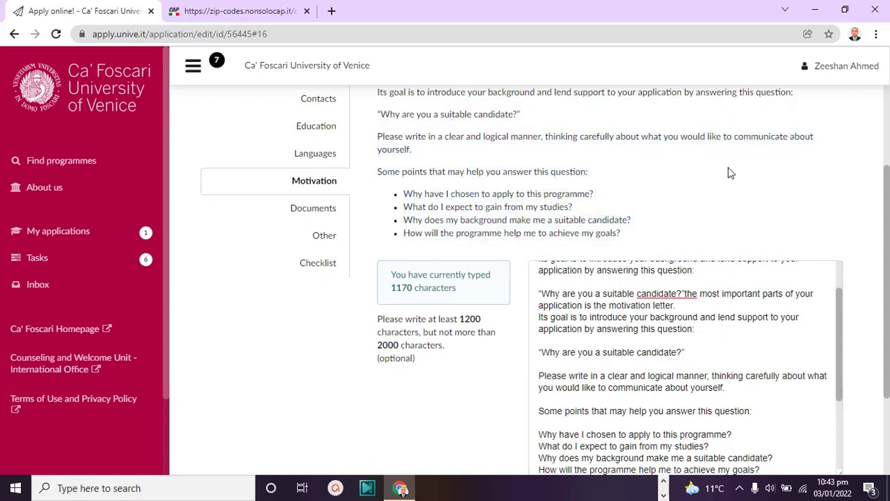
drag(888, 289, 886, 369)
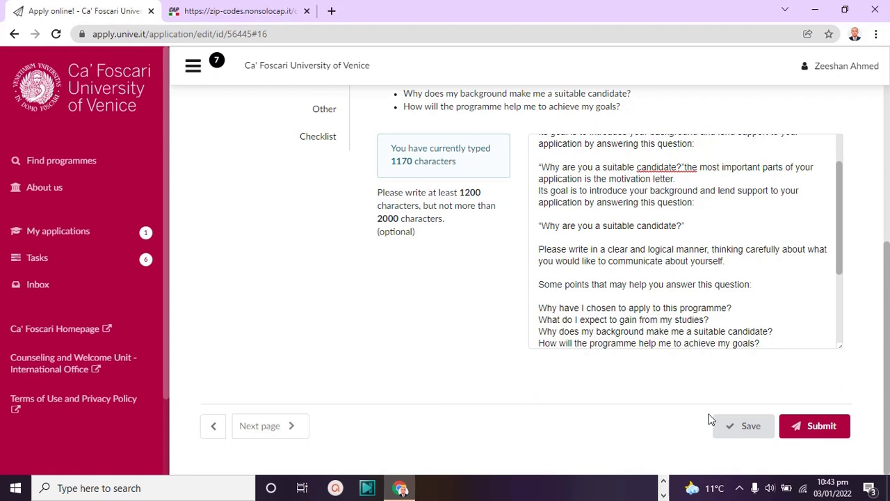
Attempt to save, then delete a repeated block from the motivation text
click(729, 431)
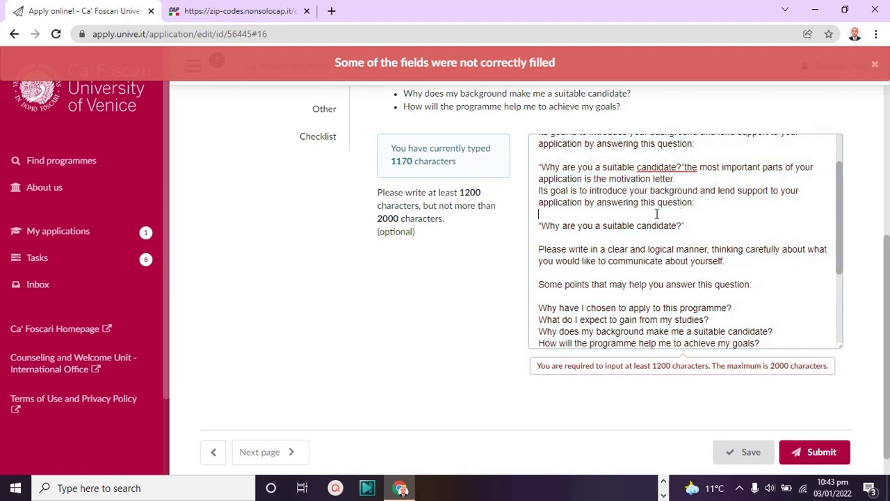
drag(662, 213, 562, 137)
key(BackSpace)
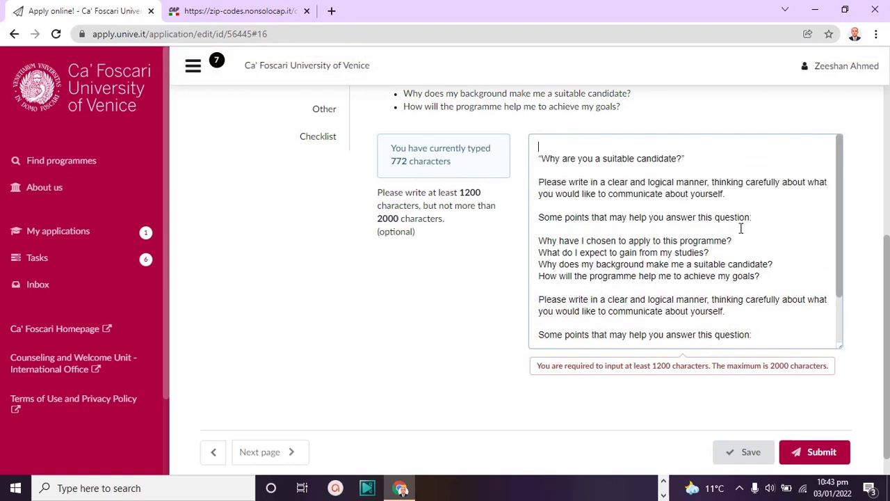
Paste more instruction text to reach 1285 characters and save the application
drag(641, 97, 534, 221)
right_click(538, 224)
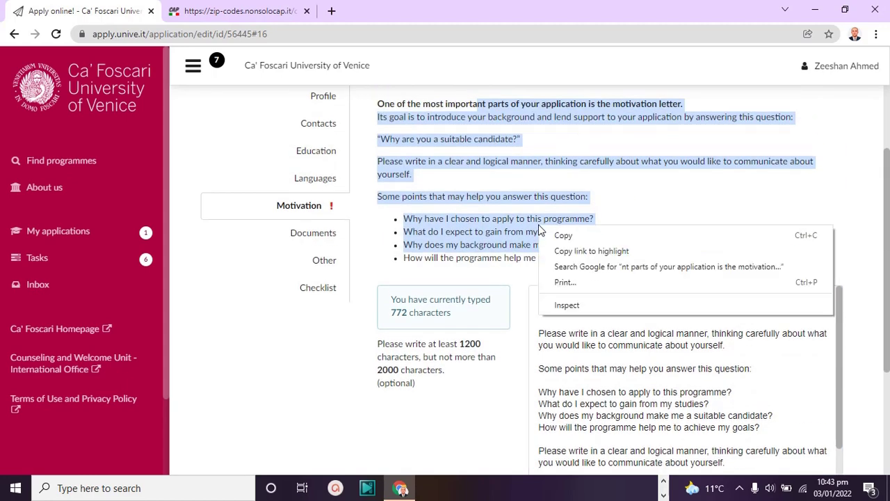
click(562, 235)
click(681, 391)
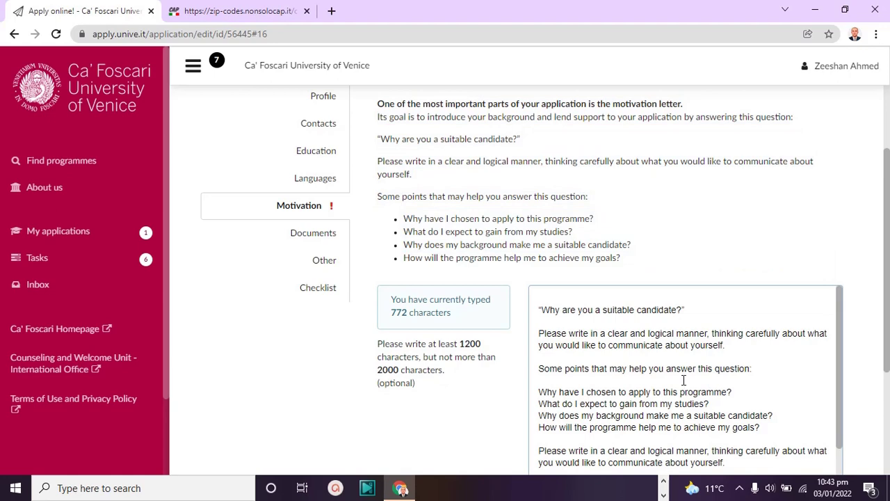
key(ctrl+v)
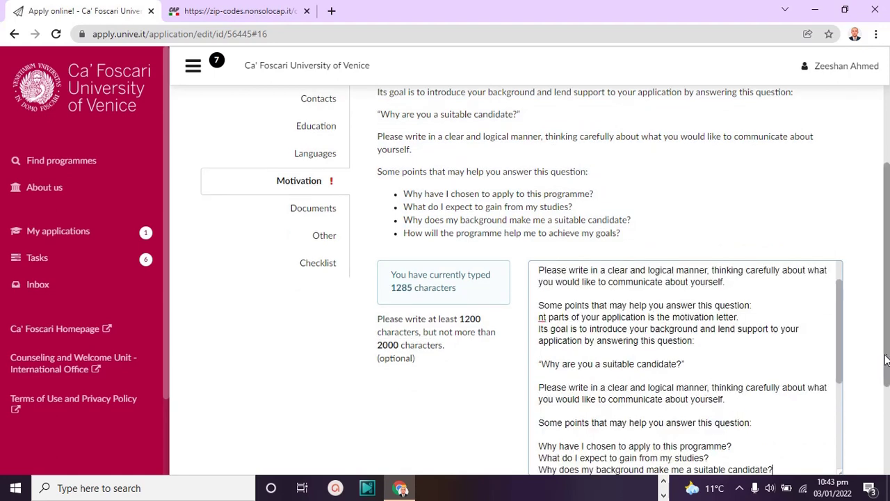
drag(889, 296, 878, 378)
click(748, 432)
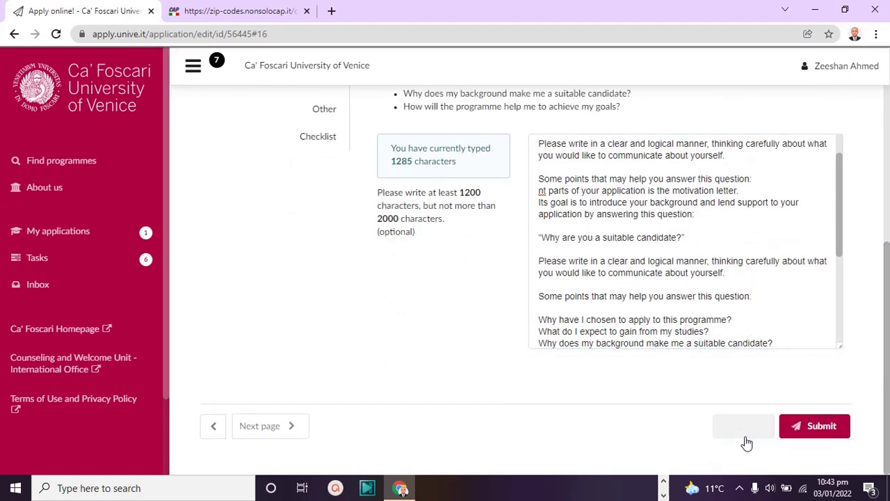
Go to the Documents section and pick DAE certificate-converted from Downloads in the upload dialog
click(269, 425)
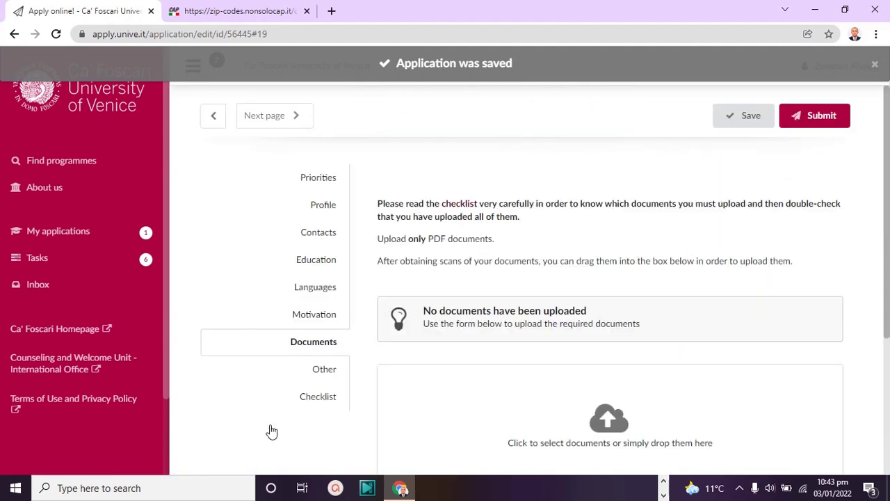
drag(888, 254, 887, 339)
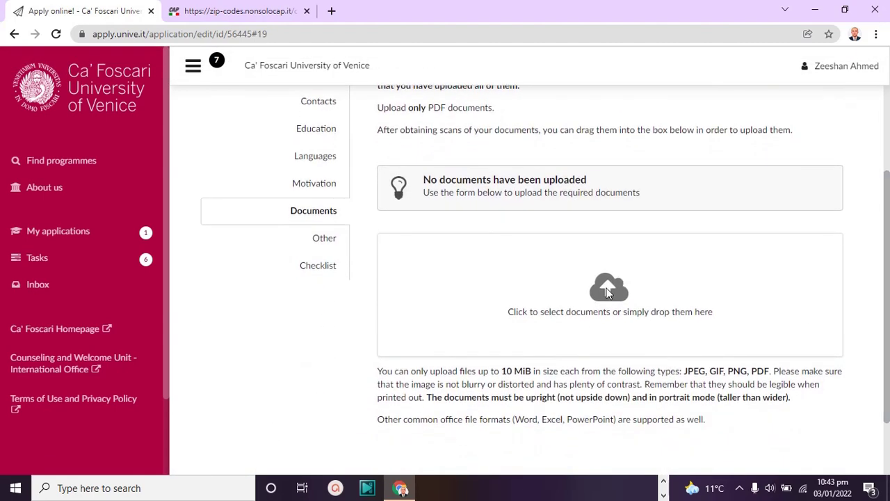
click(606, 288)
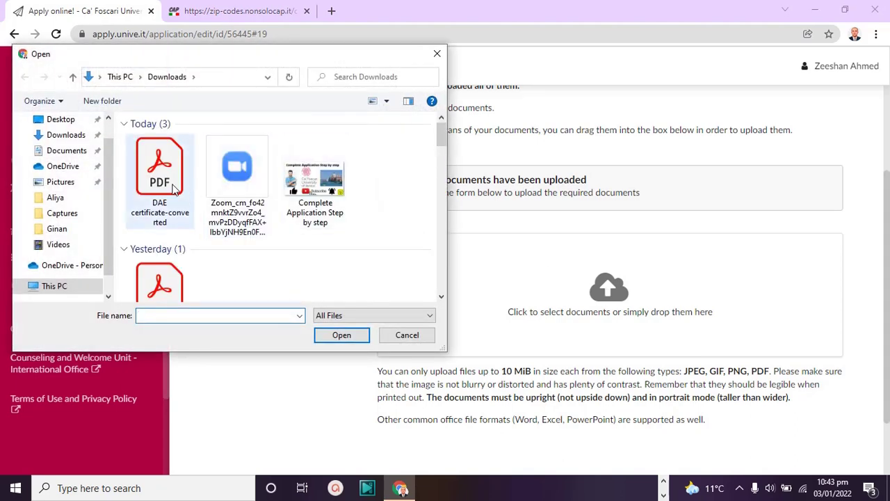
drag(441, 132, 441, 155)
scroll(169, 211, up, 3)
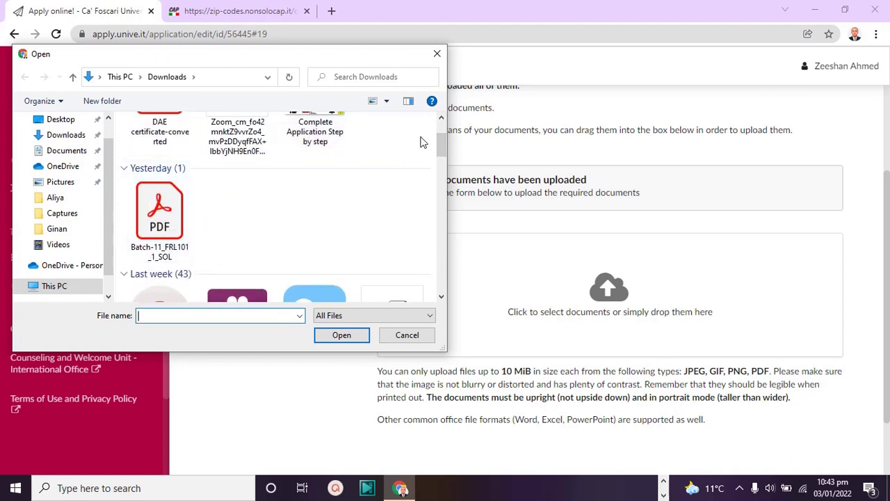
scroll(441, 142, up, 2)
click(180, 148)
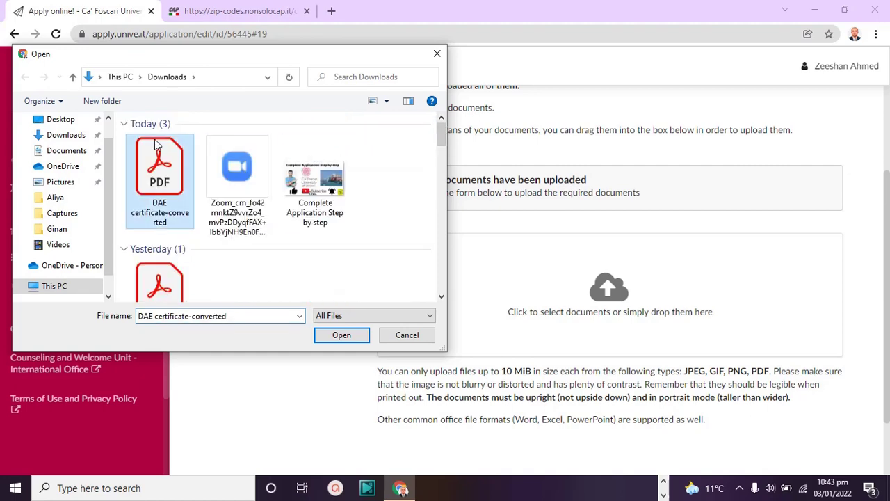
Upload DAE certificate-converted.pdf, check its four pages, and save the application
click(340, 335)
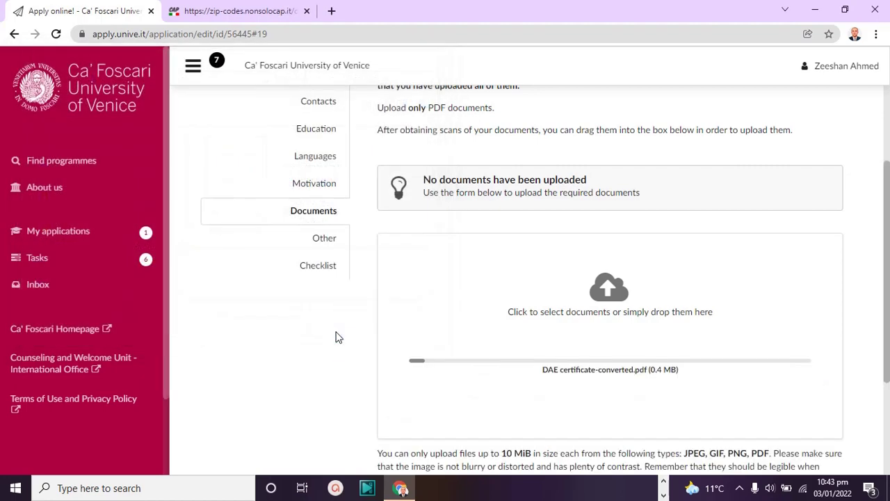
drag(889, 254, 888, 314)
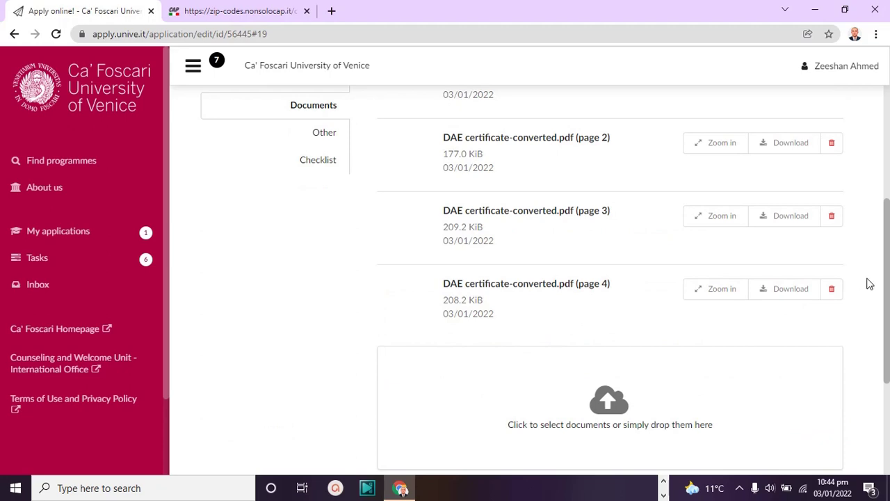
drag(889, 254, 888, 410)
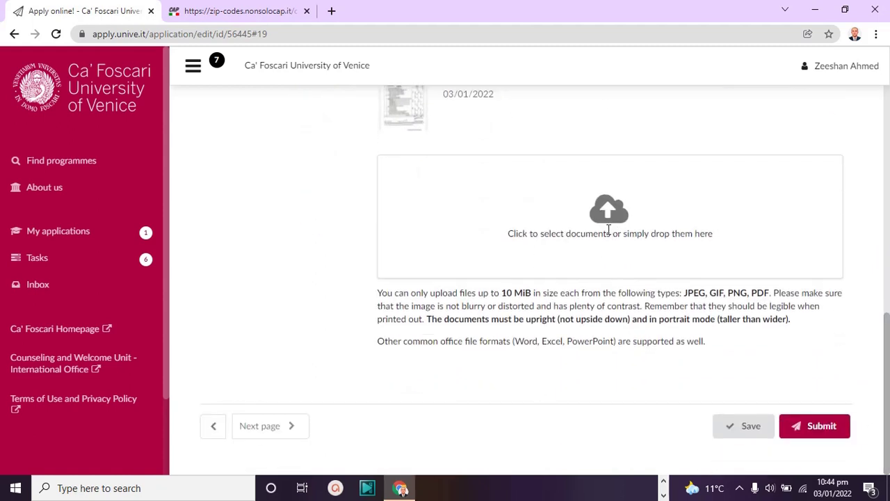
click(754, 429)
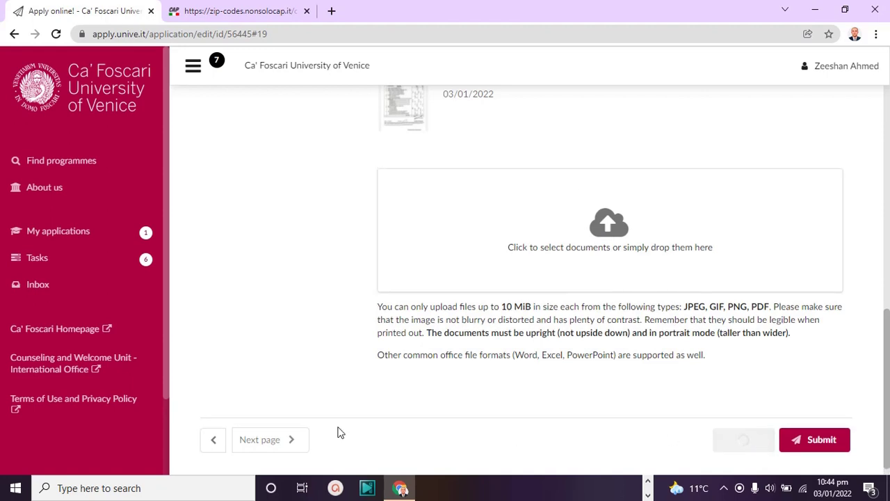